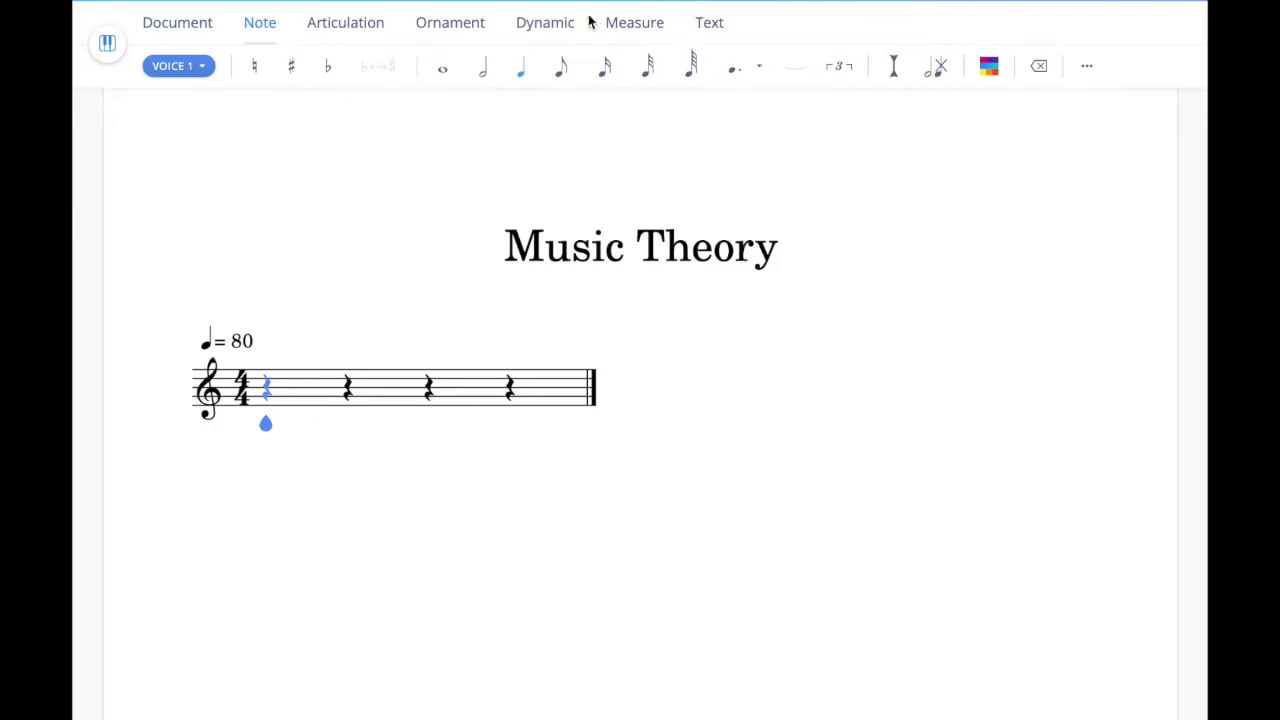
Try G major and then D major as the key signature, and return to C major.
left_click(621, 24)
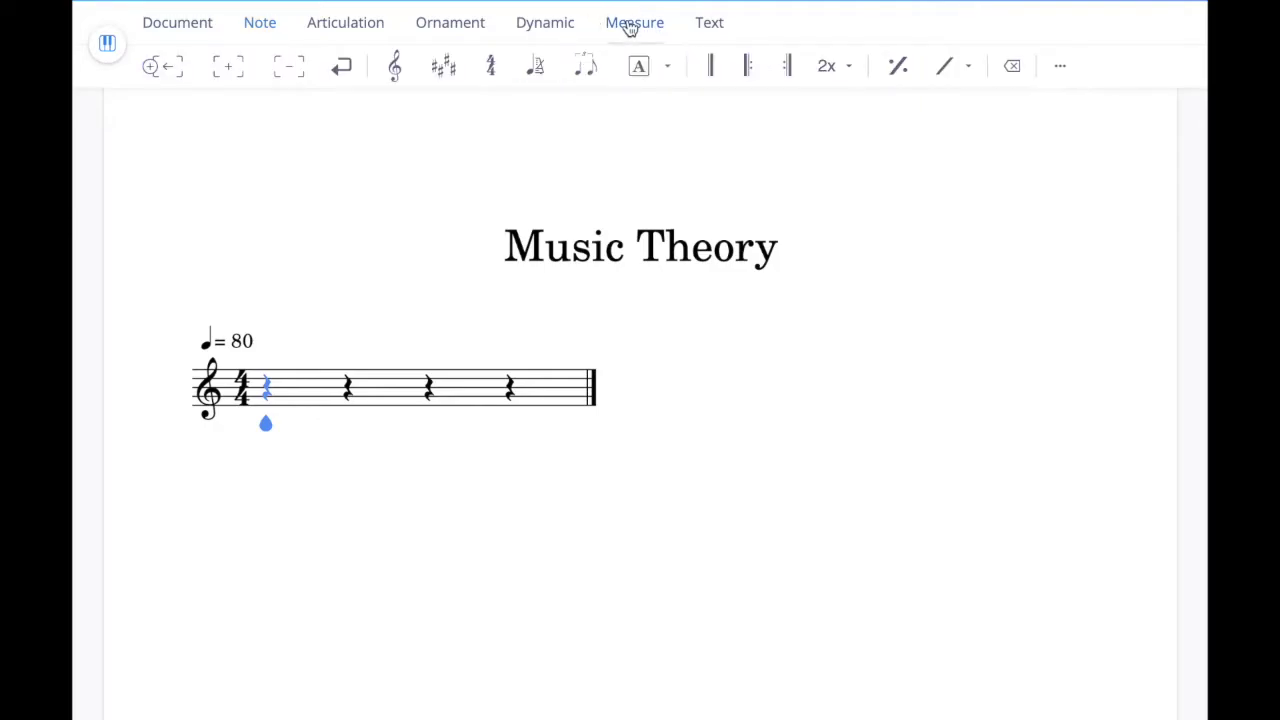
left_click(443, 66)
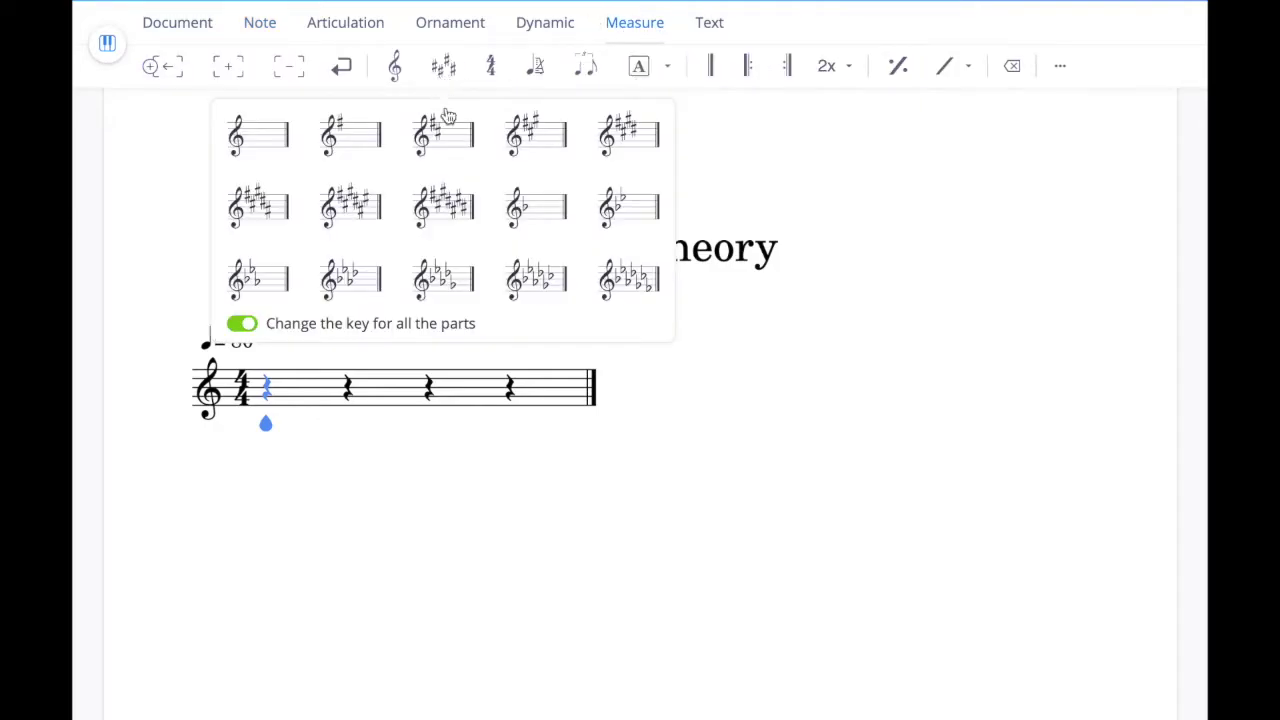
left_click(352, 138)
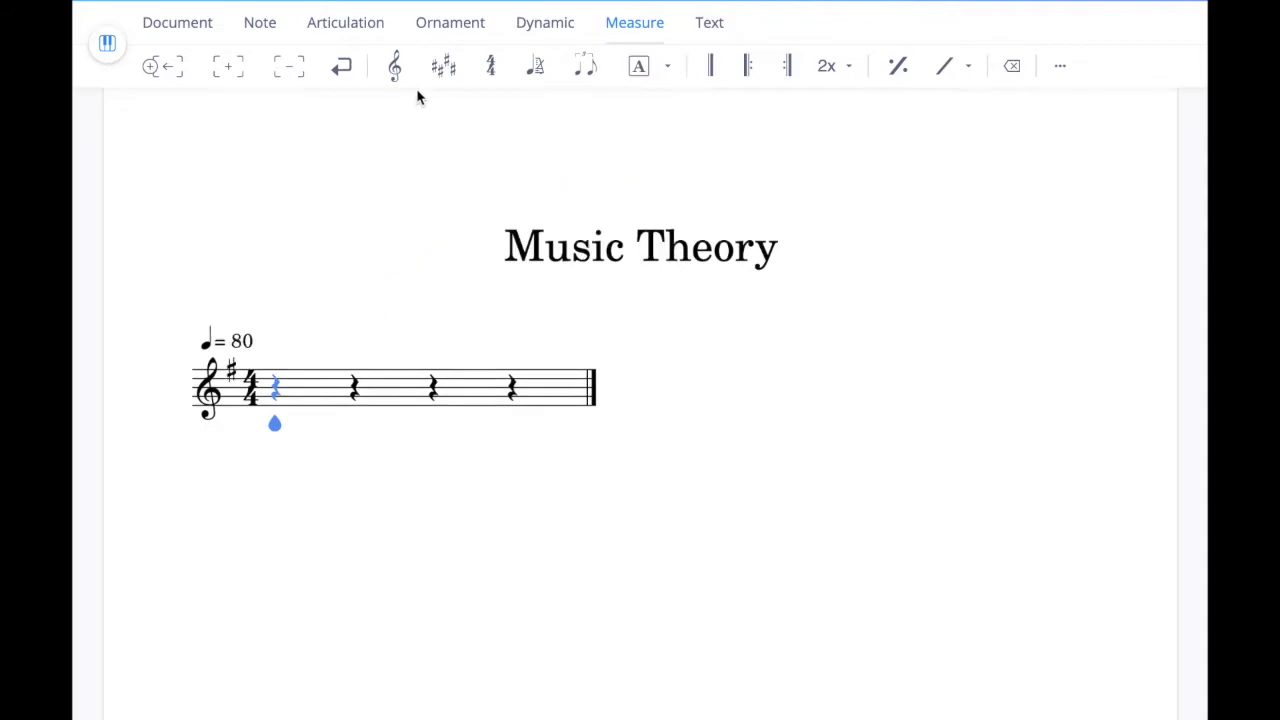
left_click(446, 80)
left_click(424, 145)
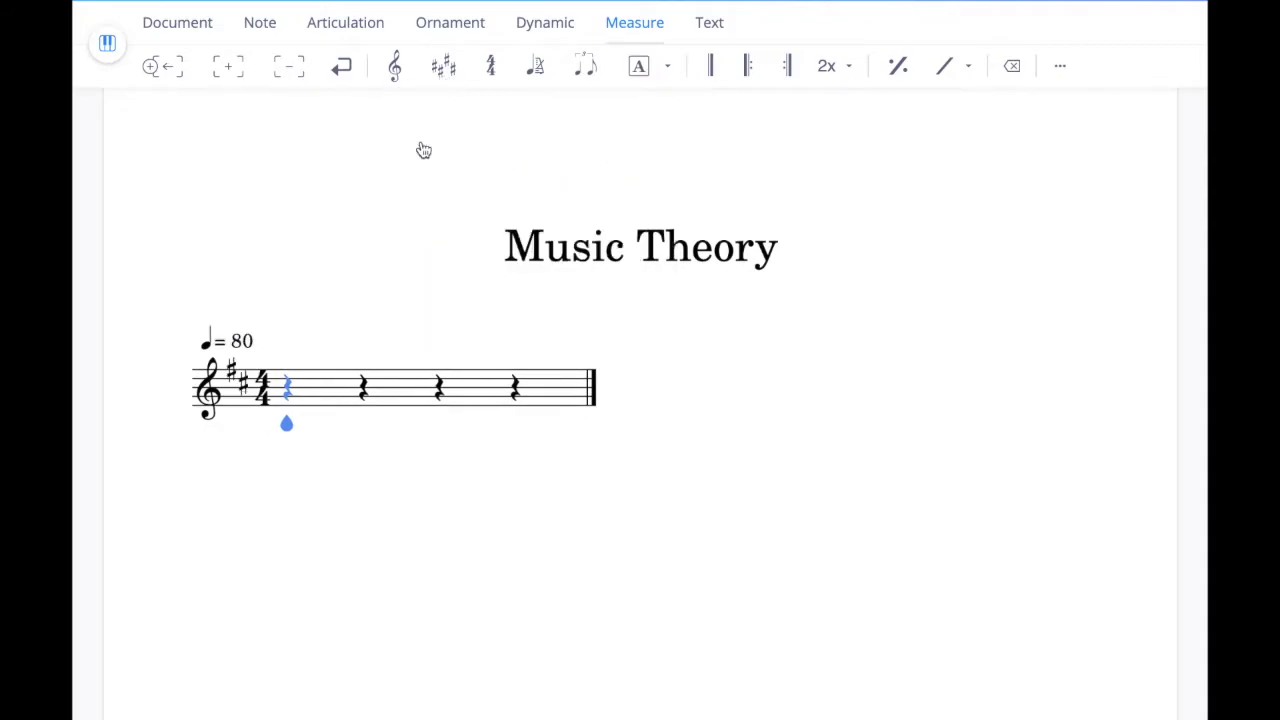
left_click(446, 78)
left_click(266, 138)
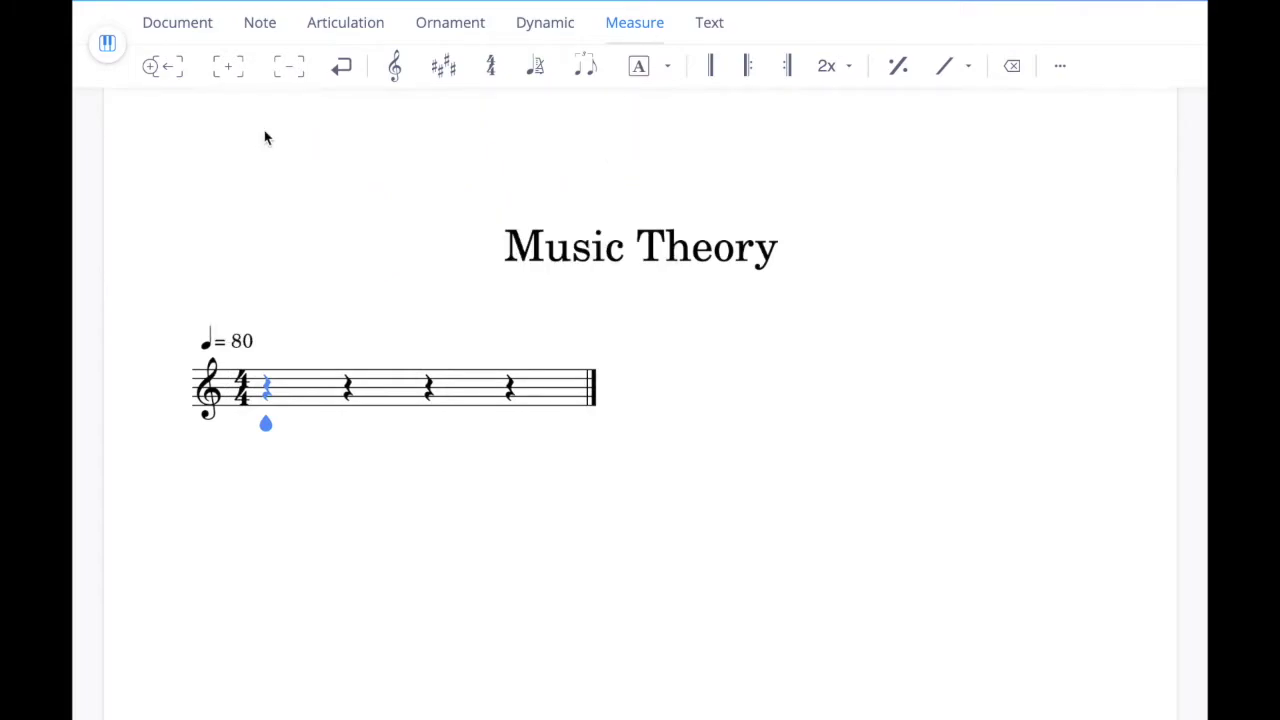
Try eighth and half durations on the first rest, and leave it as a quarter.
left_click(260, 24)
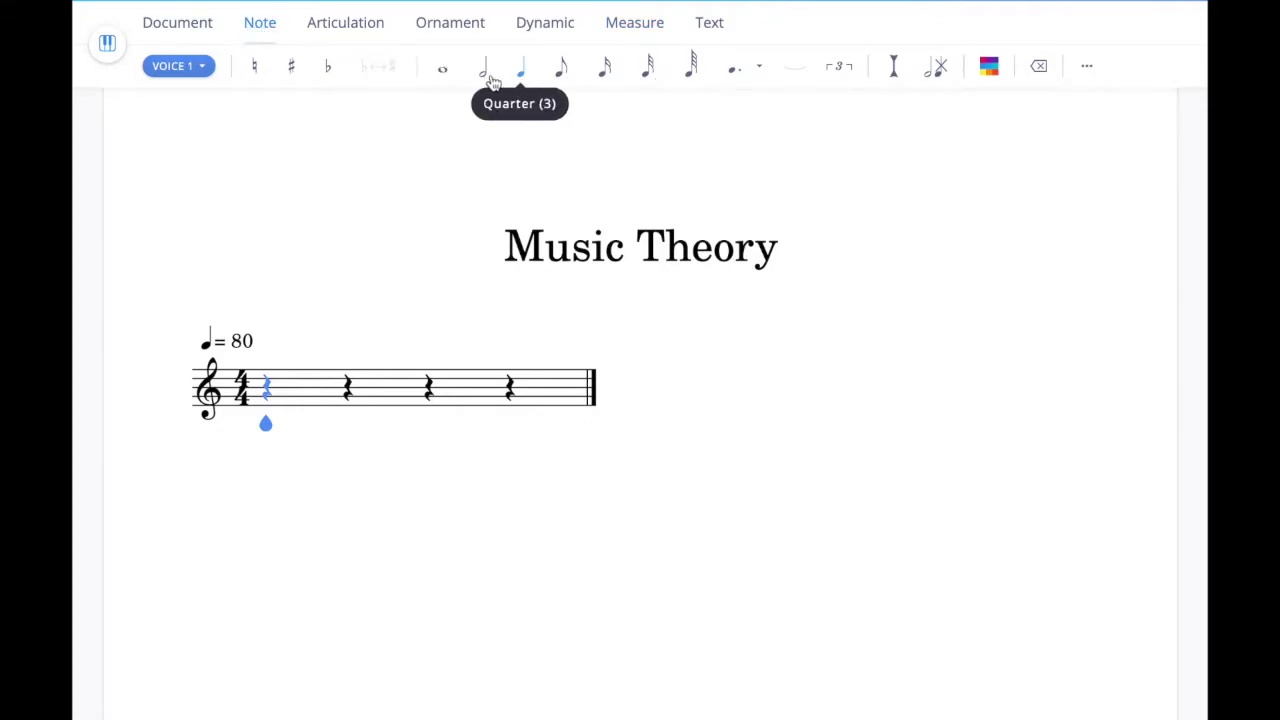
left_click(561, 80)
left_click(522, 78)
left_click(489, 80)
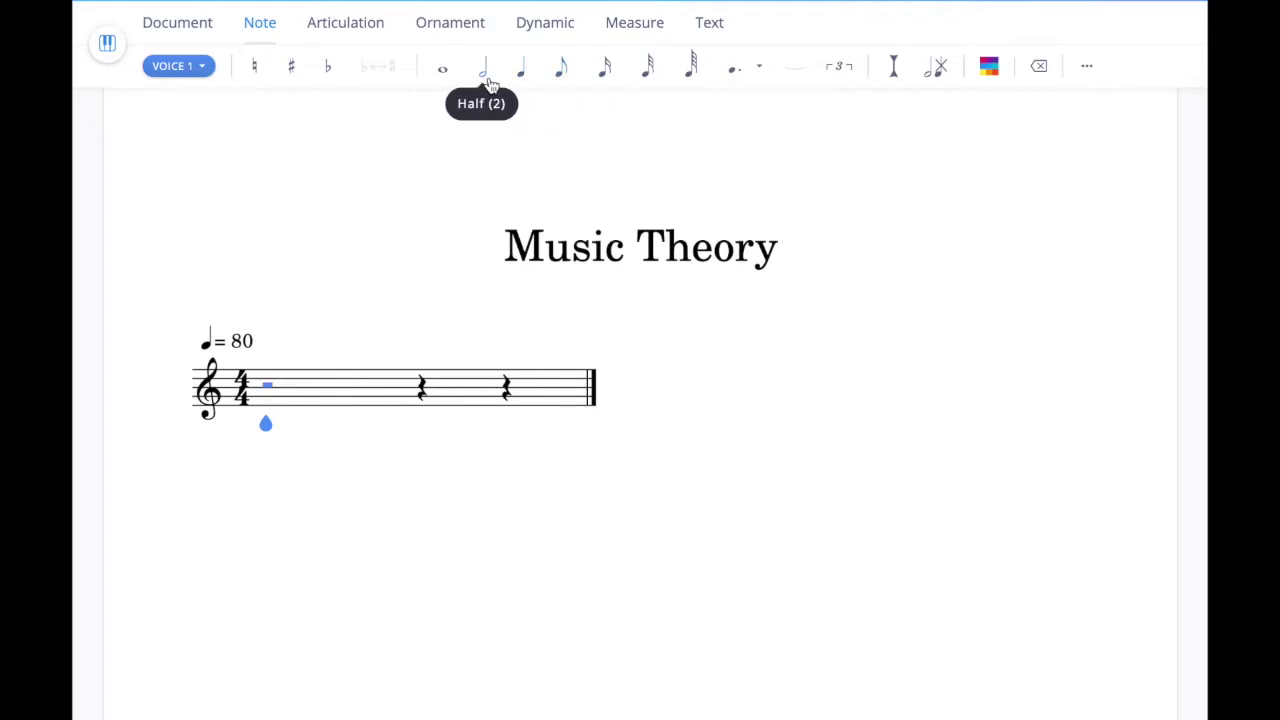
left_click(525, 79)
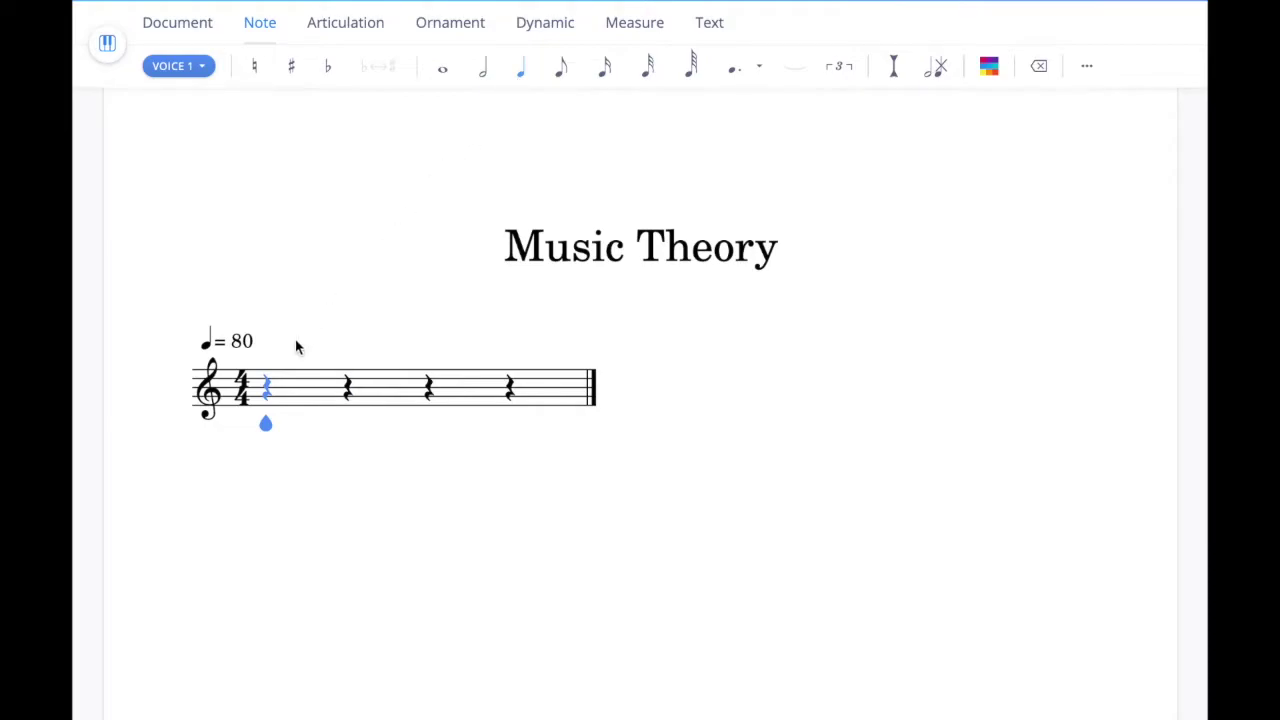
Enter quarter notes C, D, E, F, G, A, B, C as a rising scale.
left_click(268, 418)
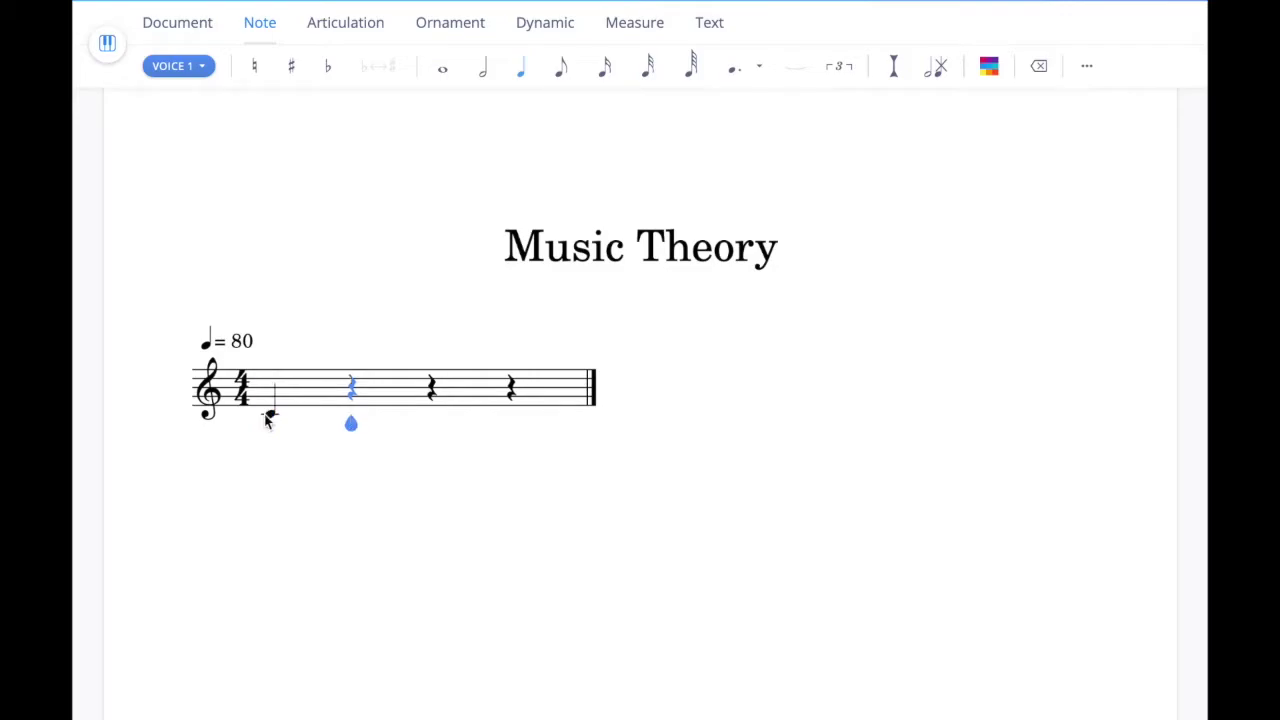
left_click(354, 418)
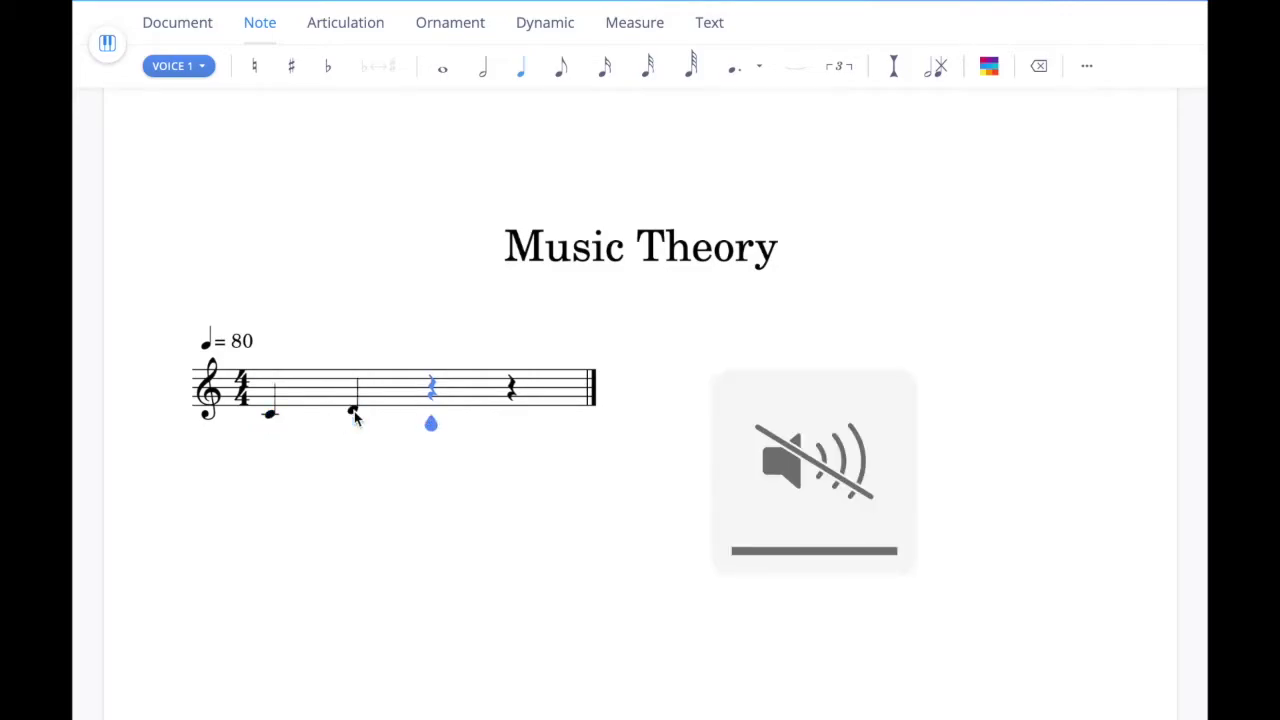
left_click(432, 406)
left_click(518, 410)
left_click(575, 397)
left_click(646, 393)
left_click(717, 388)
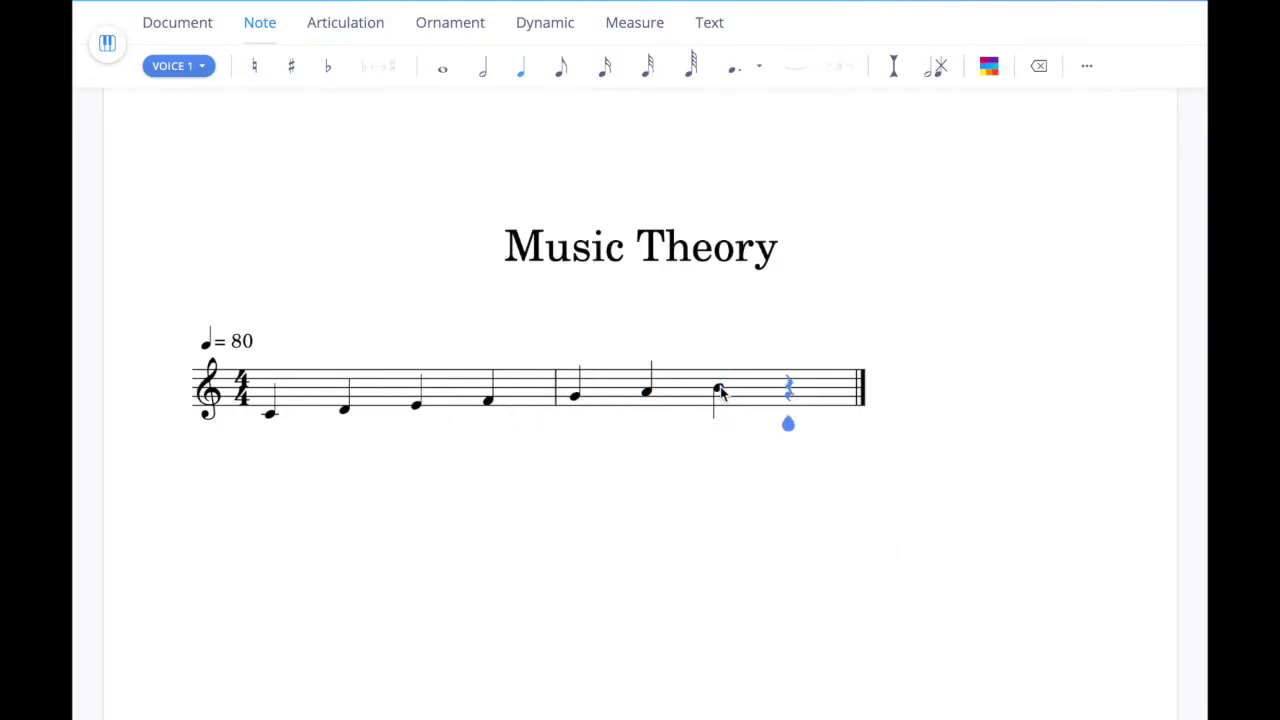
left_click(790, 385)
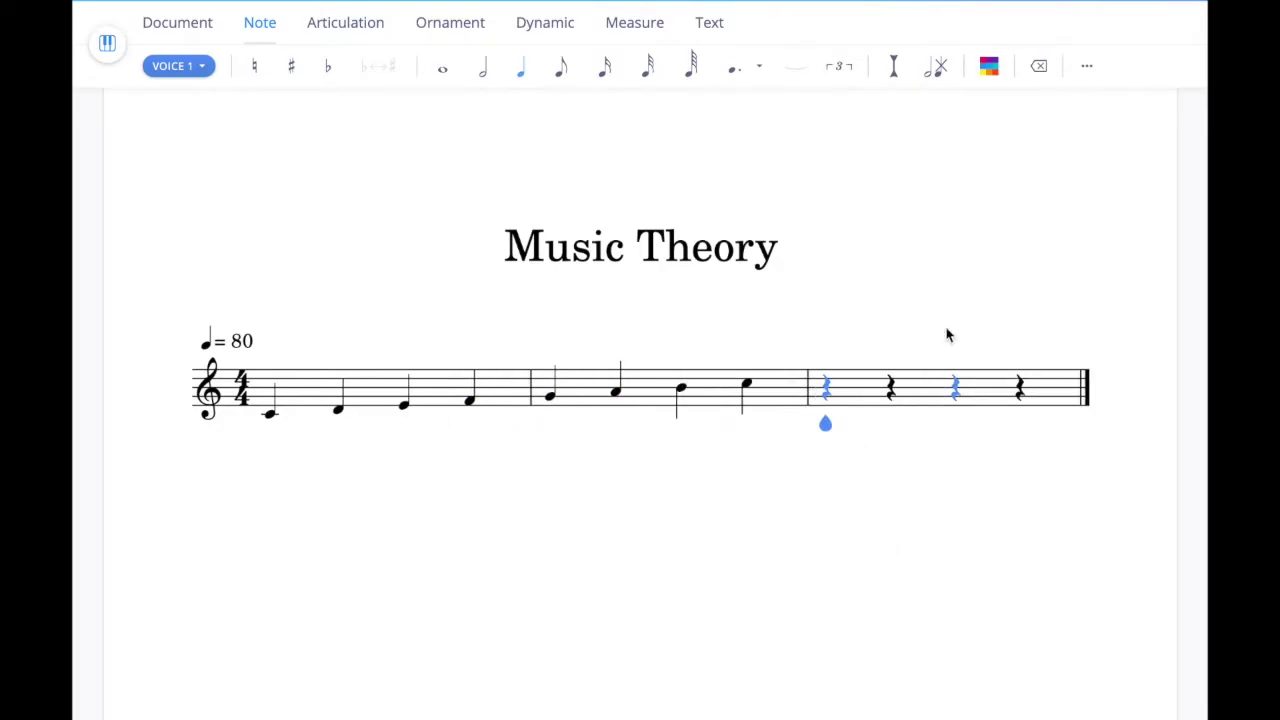
Delete the empty third measure and replace measure 1's E with a quarter rest.
left_click(636, 23)
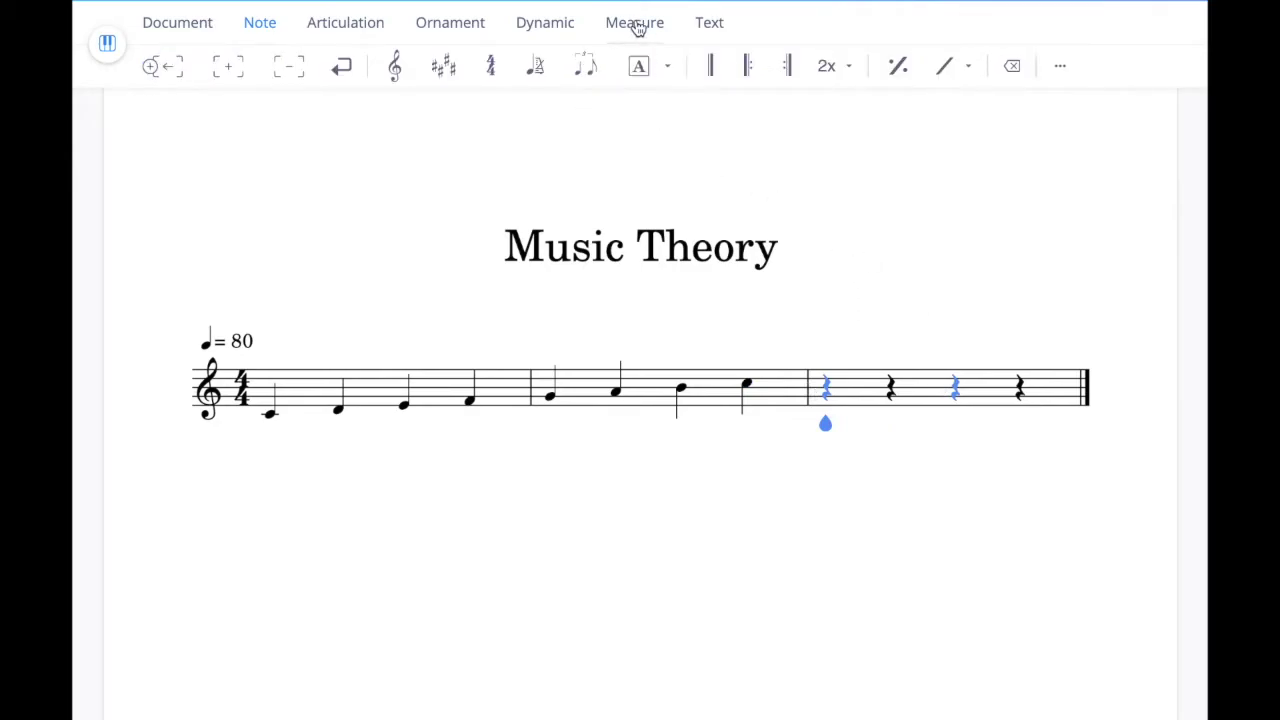
left_click(287, 68)
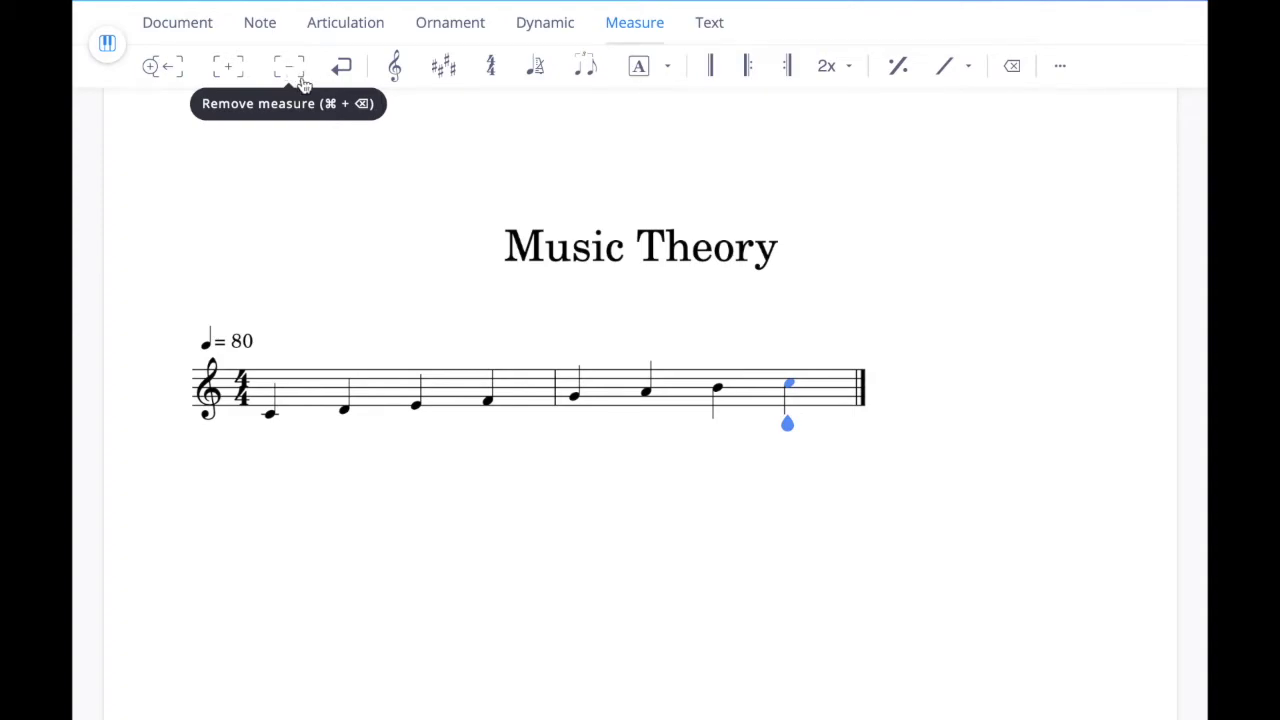
left_click(417, 407)
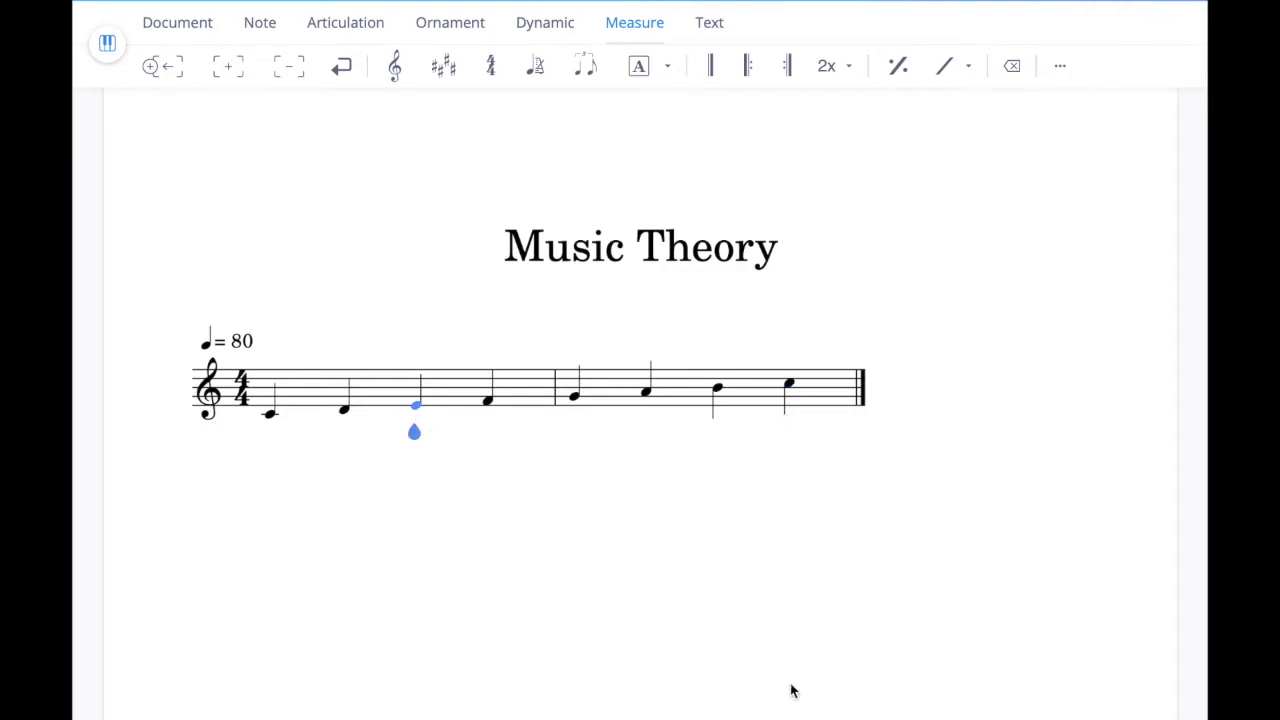
left_click(1012, 67)
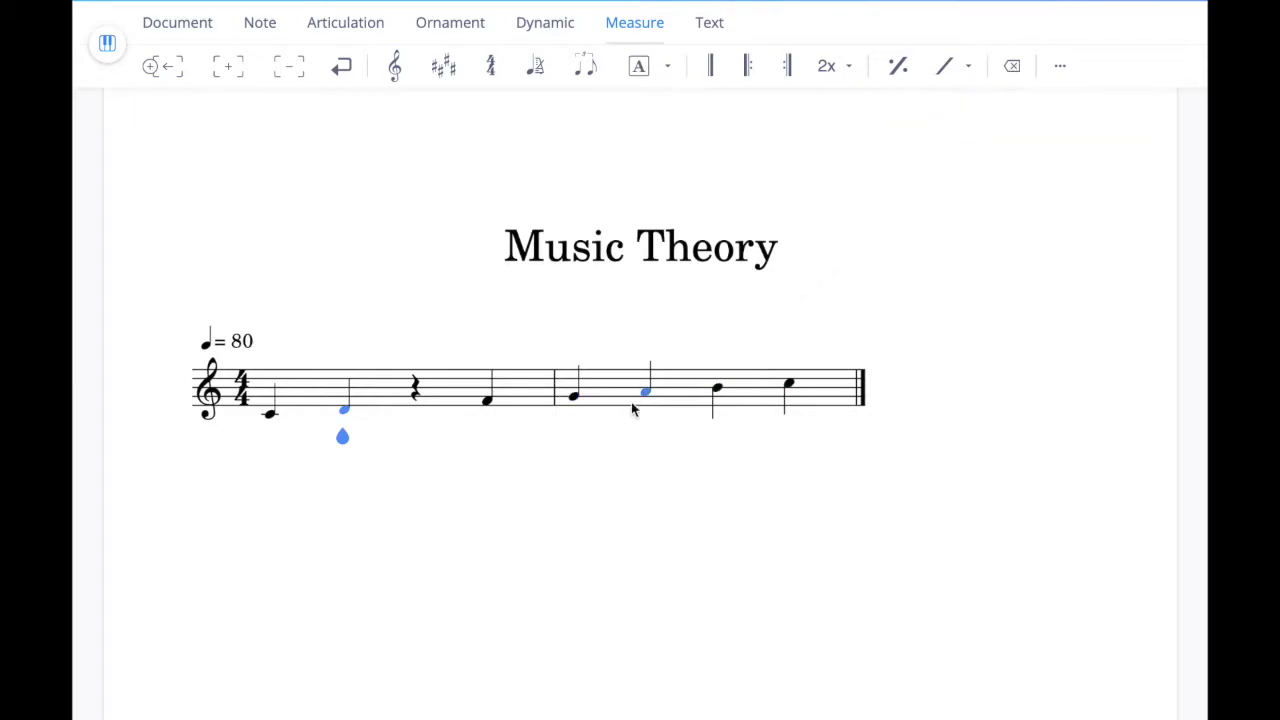
left_click(718, 391)
Make the B flat, then double flat, and then clear the accidental.
left_click(263, 33)
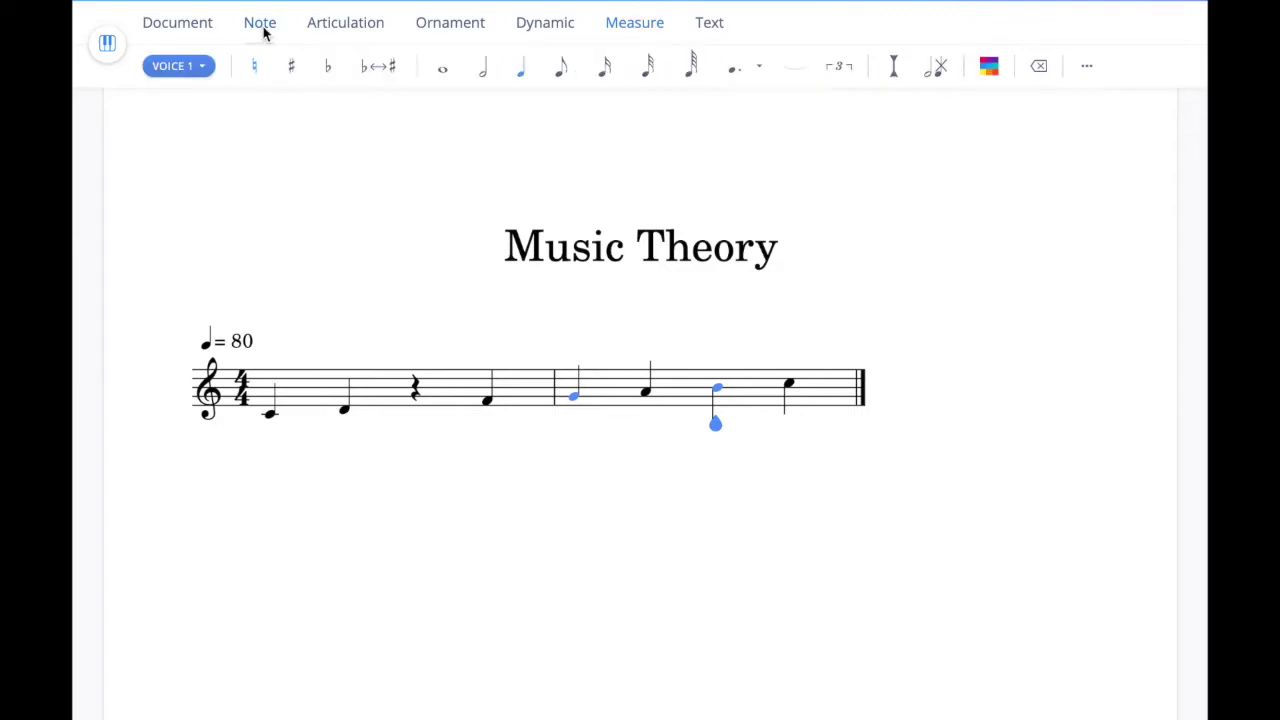
left_click(329, 70)
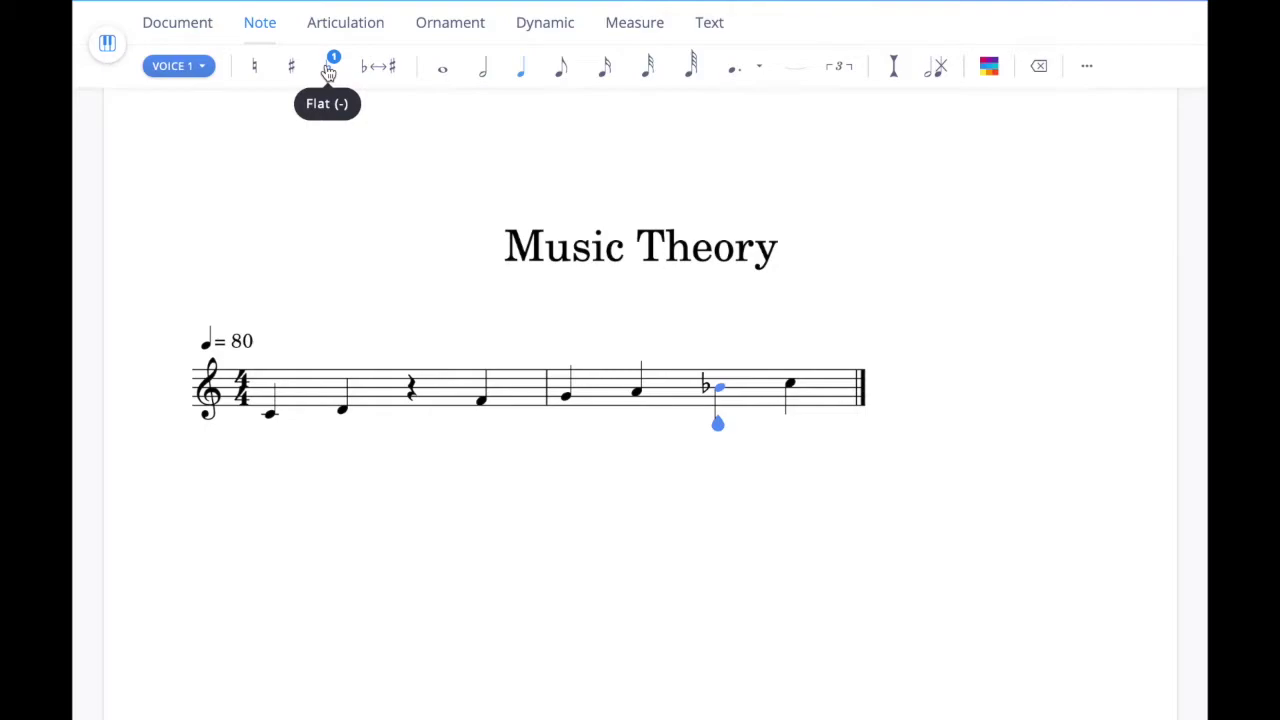
left_click(329, 70)
left_click(329, 70)
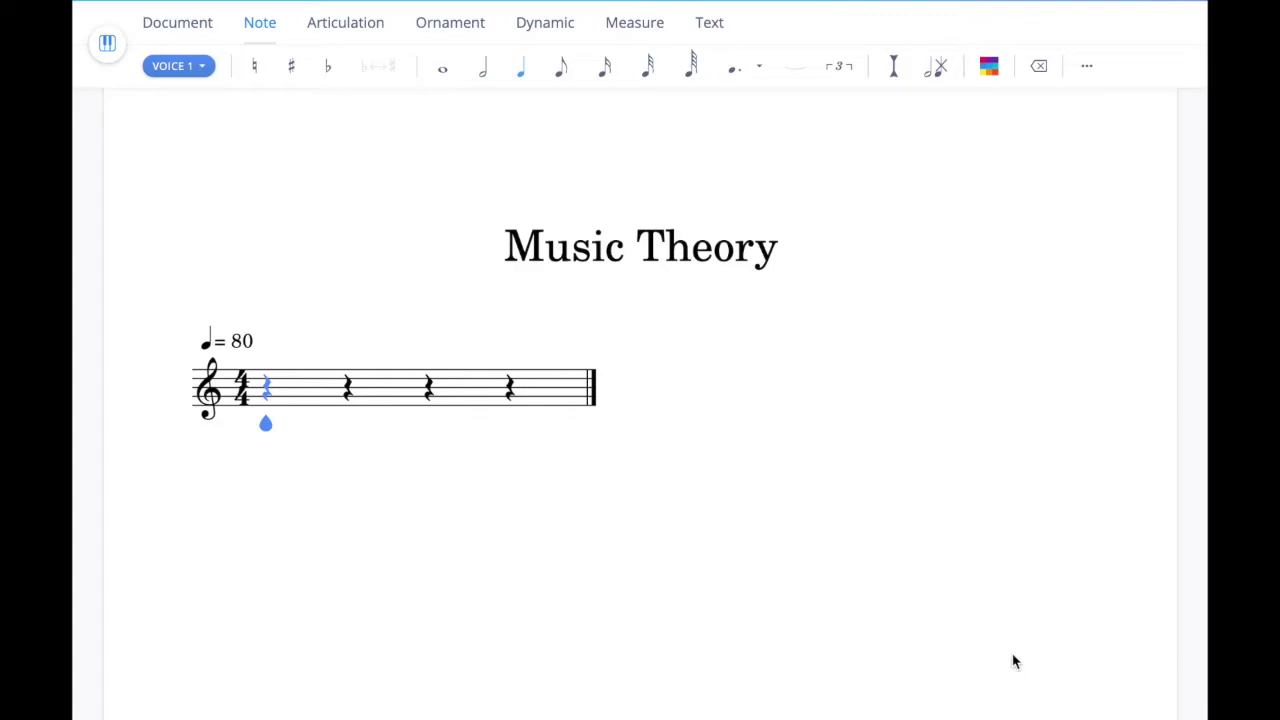
Turn measure 1 into a whole rest and build a three-note whole-note chord there.
left_click(252, 36)
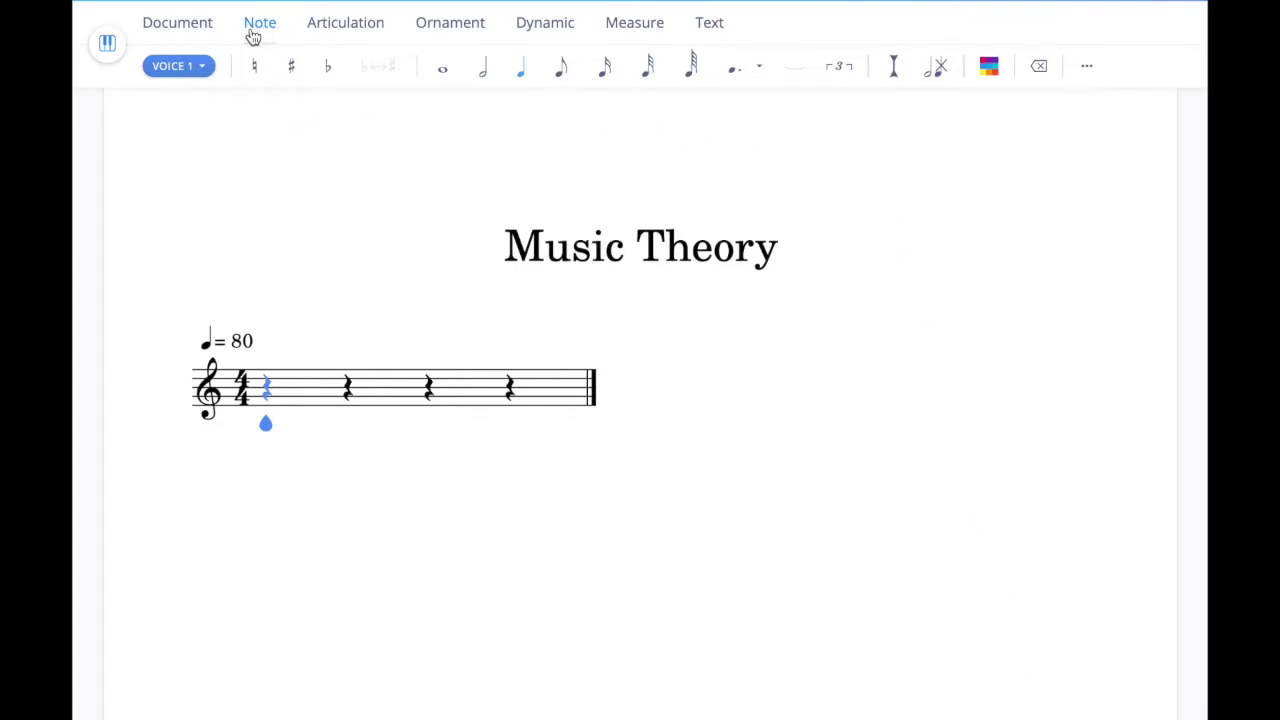
left_click(445, 76)
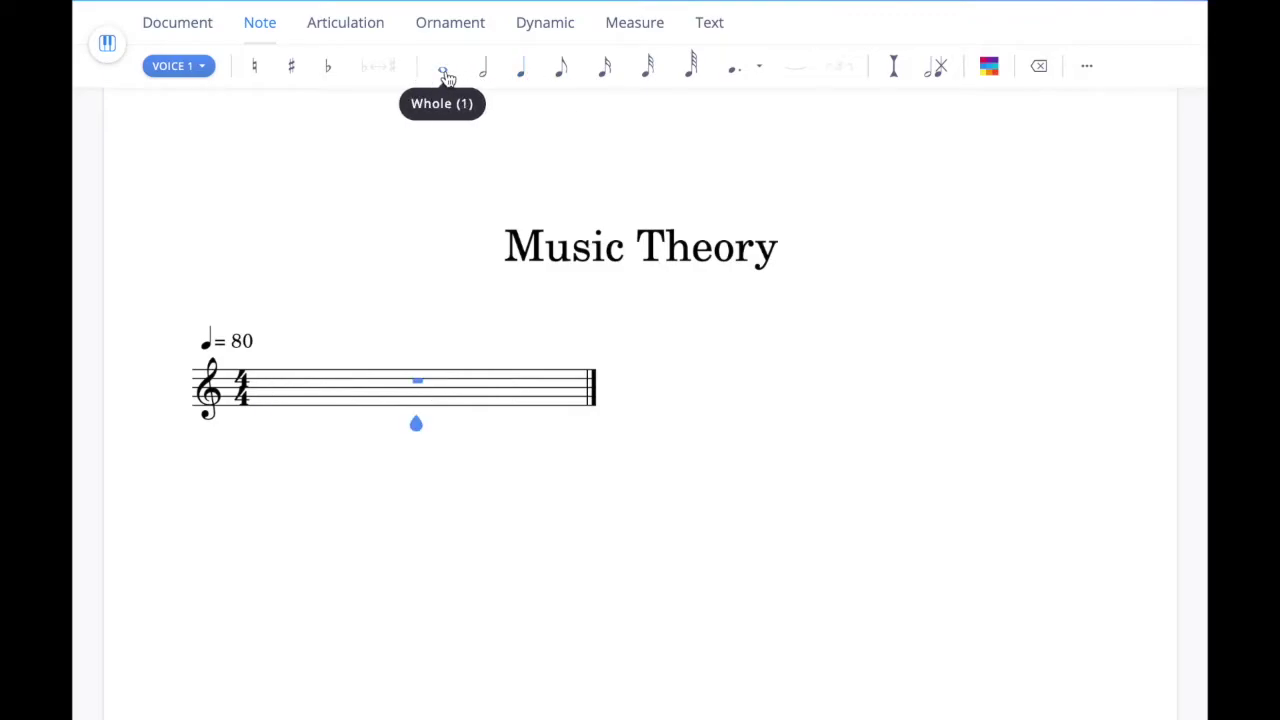
left_click(422, 396)
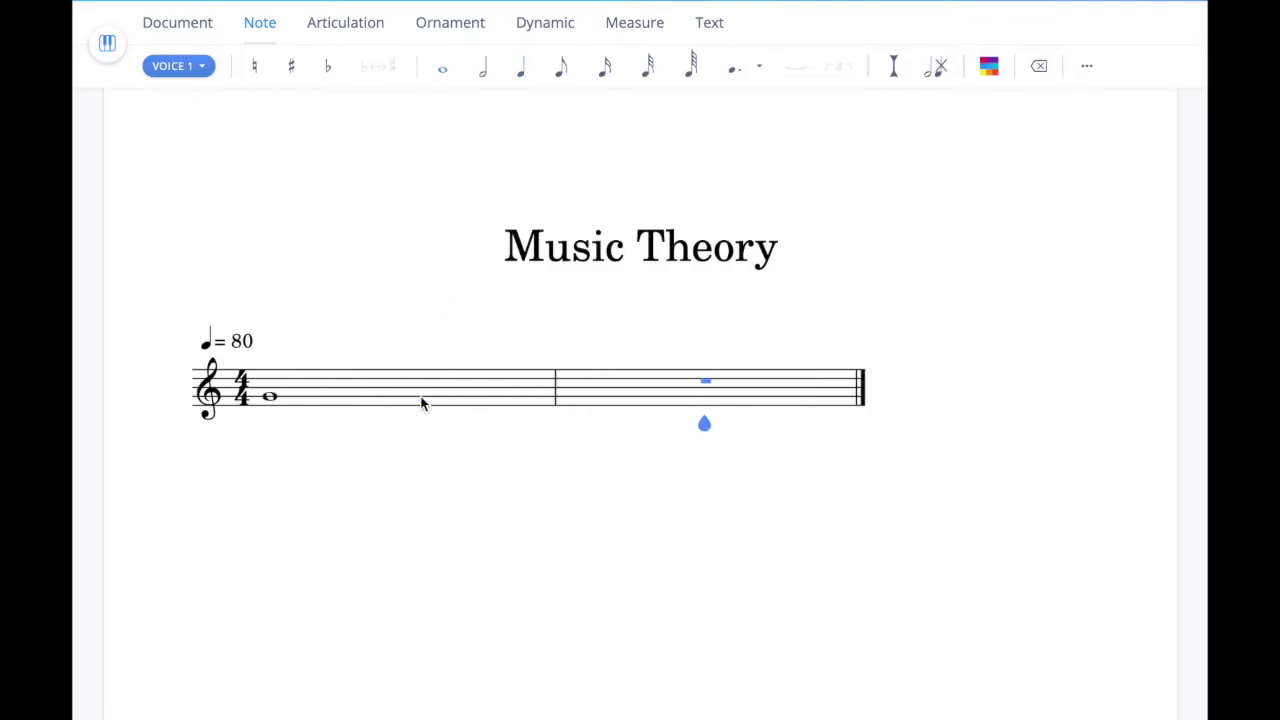
left_click(268, 383)
left_click(269, 381)
key("XF86AudioMute")
Build a three-note whole-note chord in measure 2.
left_click(706, 386)
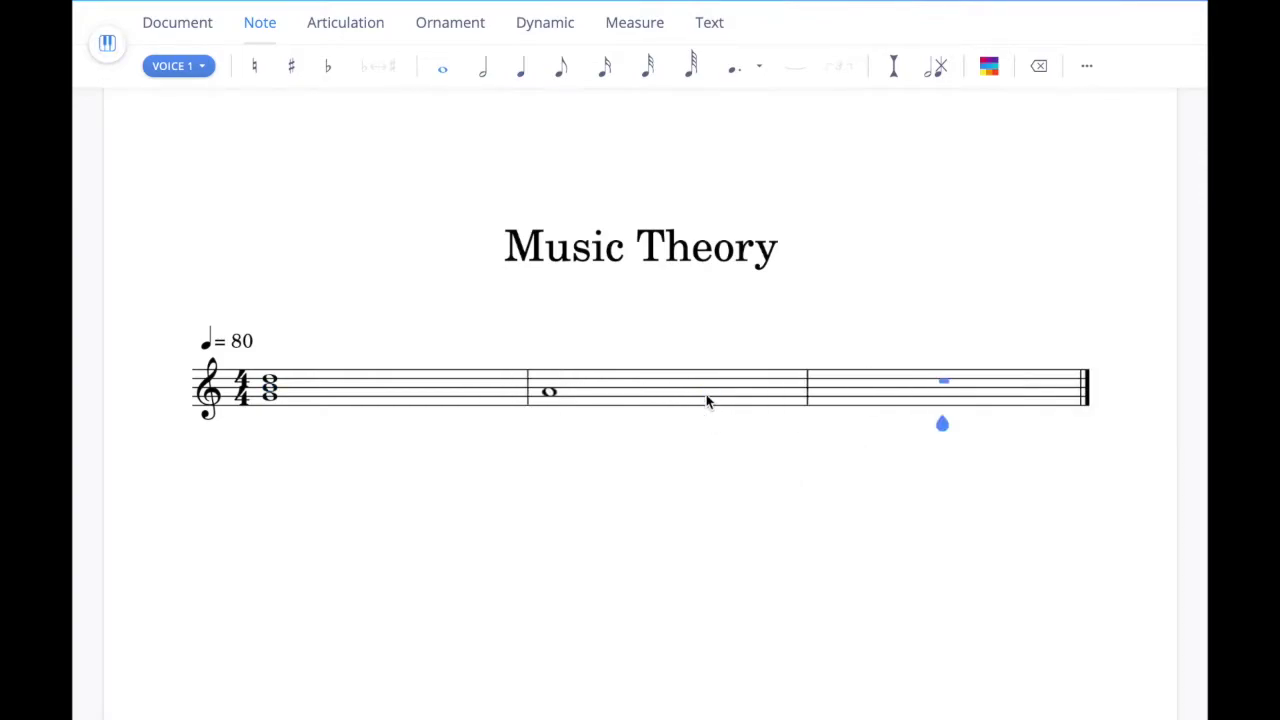
left_click(551, 381)
left_click(551, 380)
Remove the empty third measure and delete one note from the measure 2 chord.
left_click(634, 30)
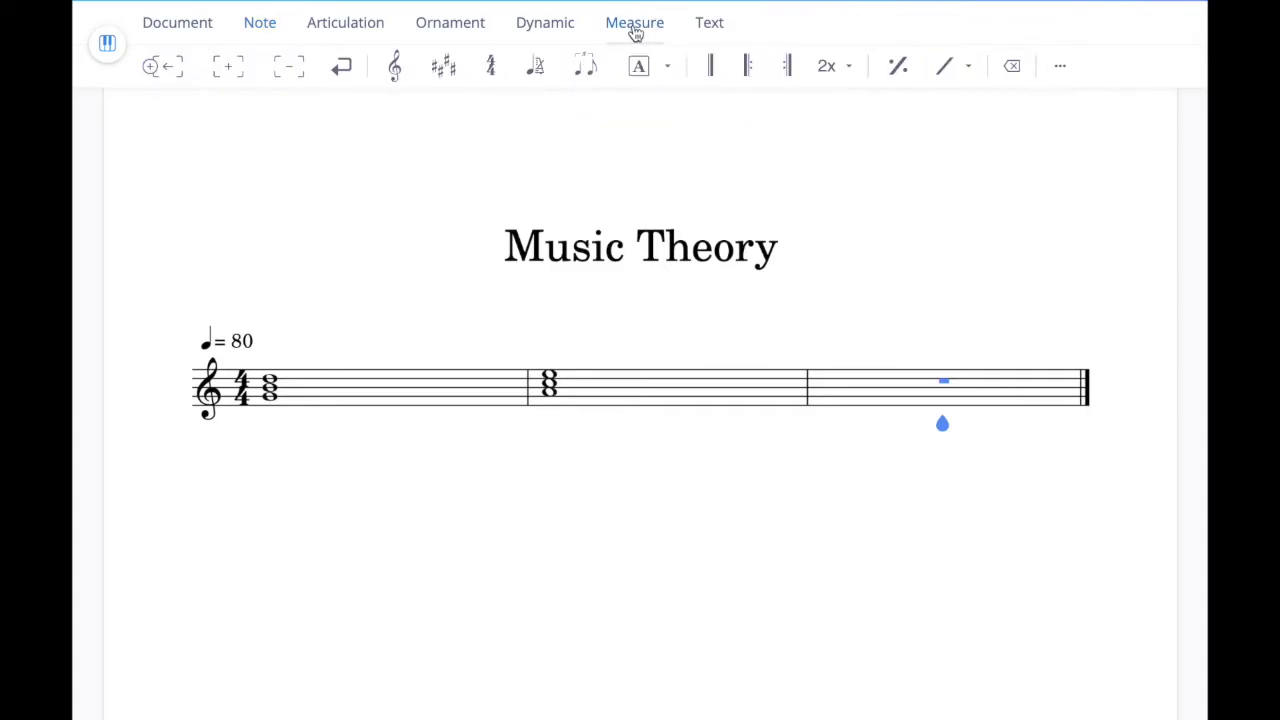
left_click(289, 68)
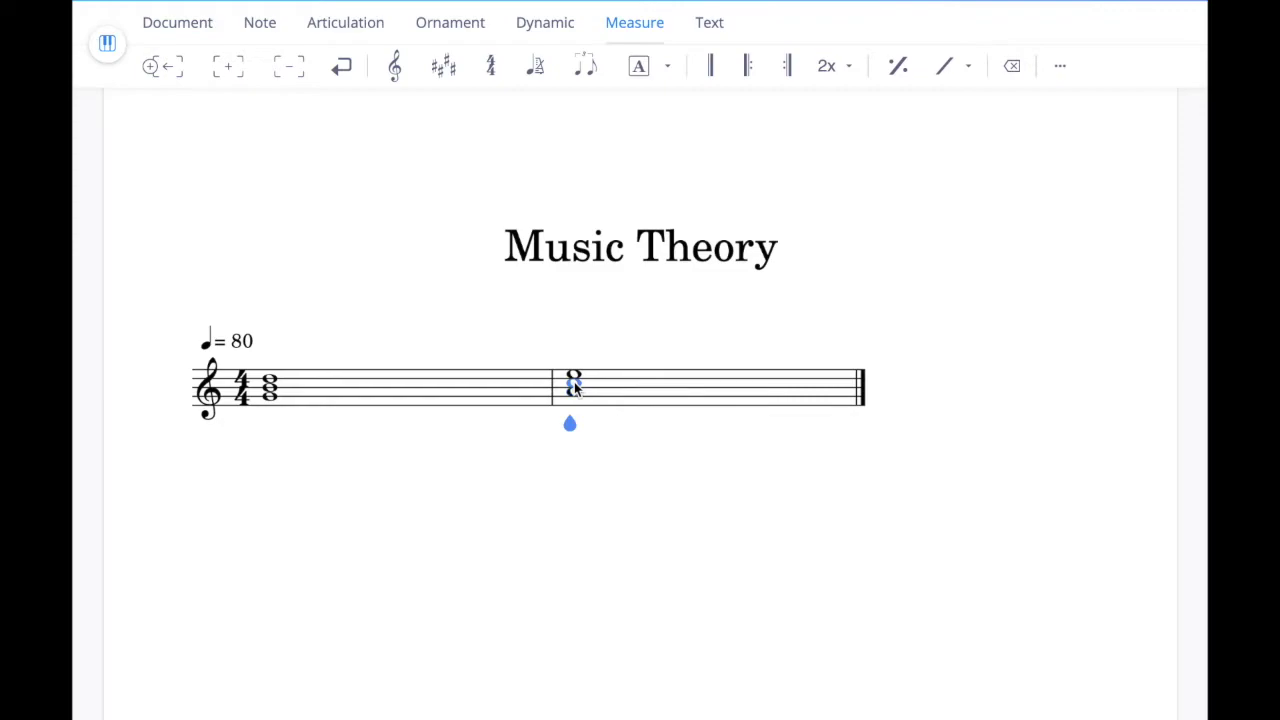
left_click(1014, 67)
left_click(260, 24)
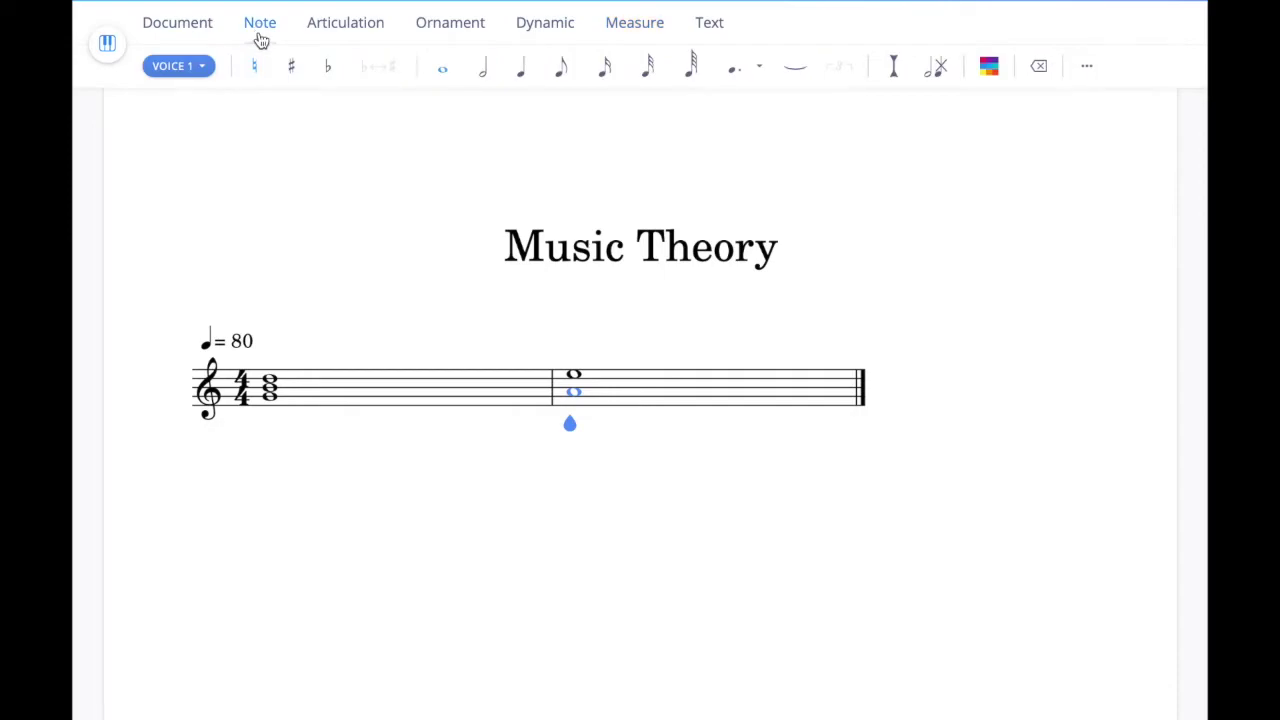
Add a flat to the selected chord note.
left_click(332, 70)
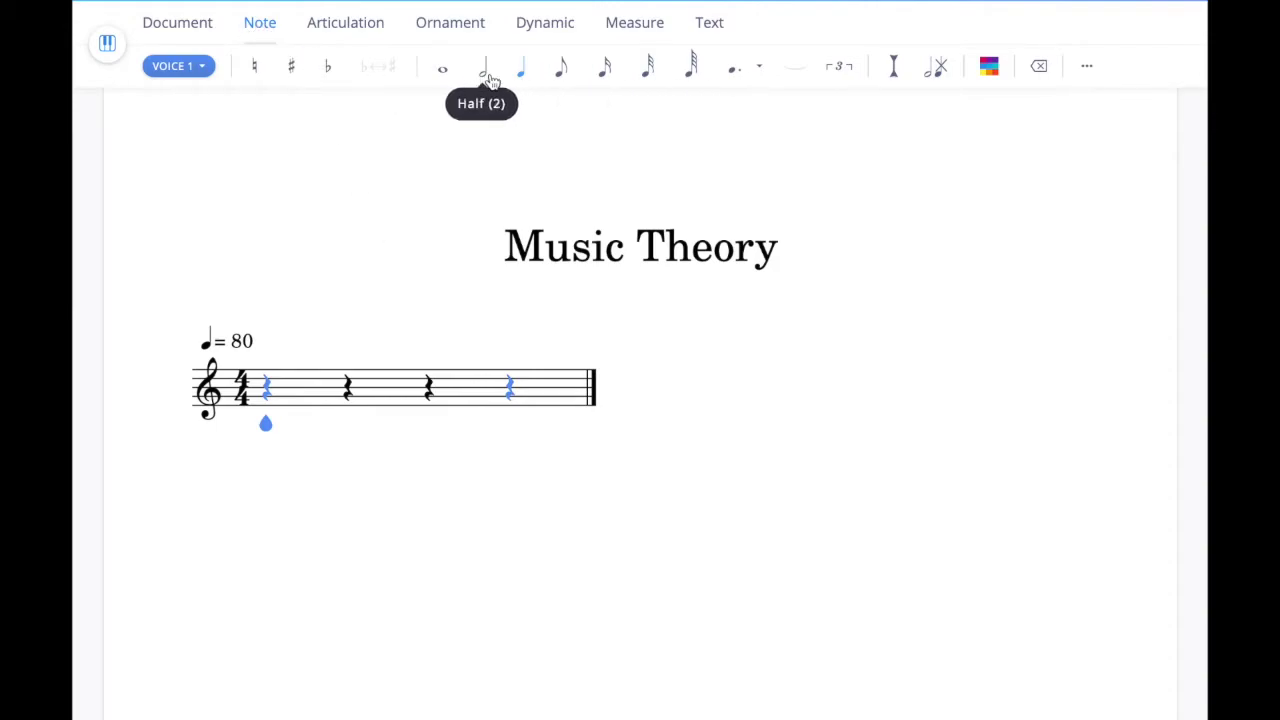
Enter four beamed eighth notes C, D, C, D, then select two of them.
left_click(562, 72)
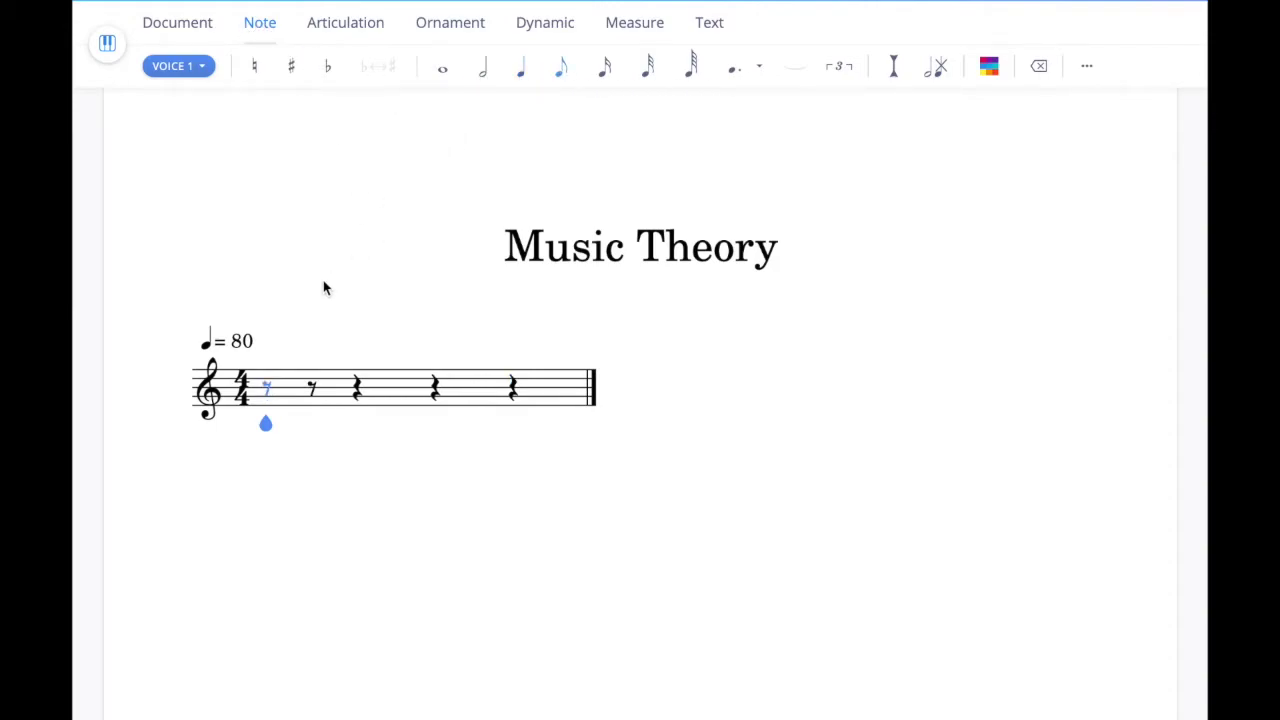
left_click(268, 390)
left_click(313, 381)
left_click(354, 384)
left_click(398, 379)
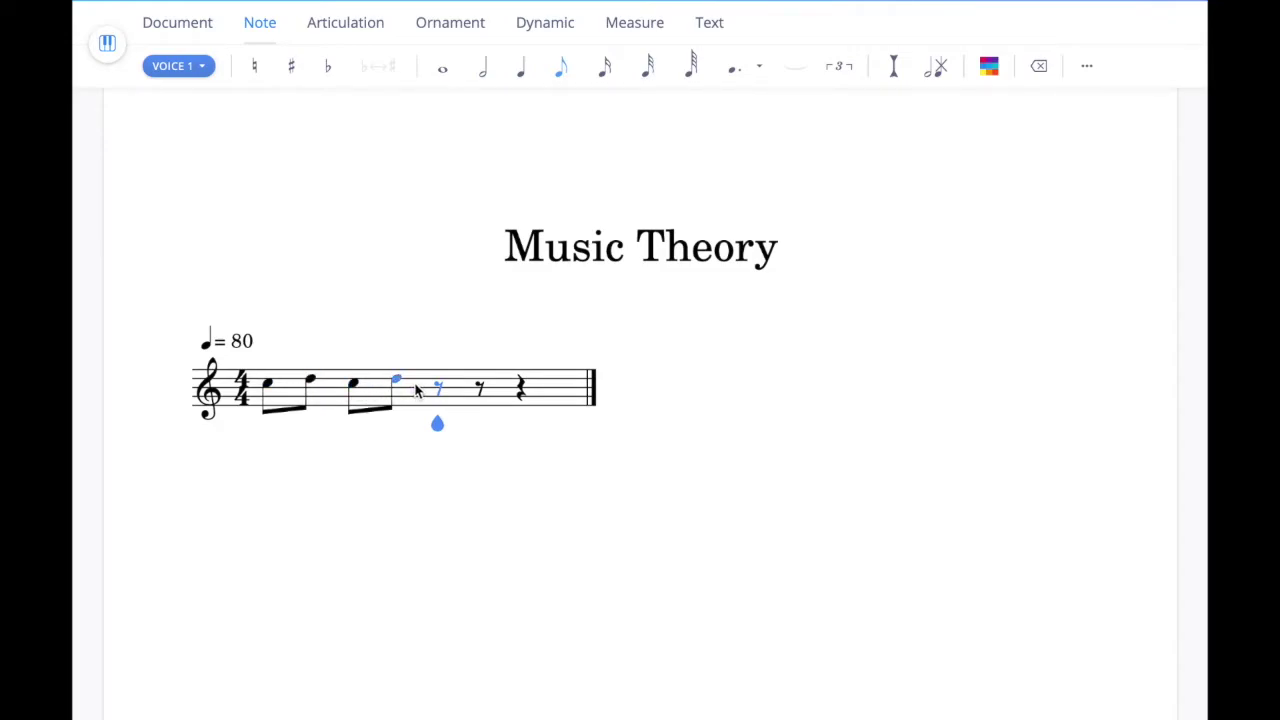
left_click(355, 390)
key("shift+Left")
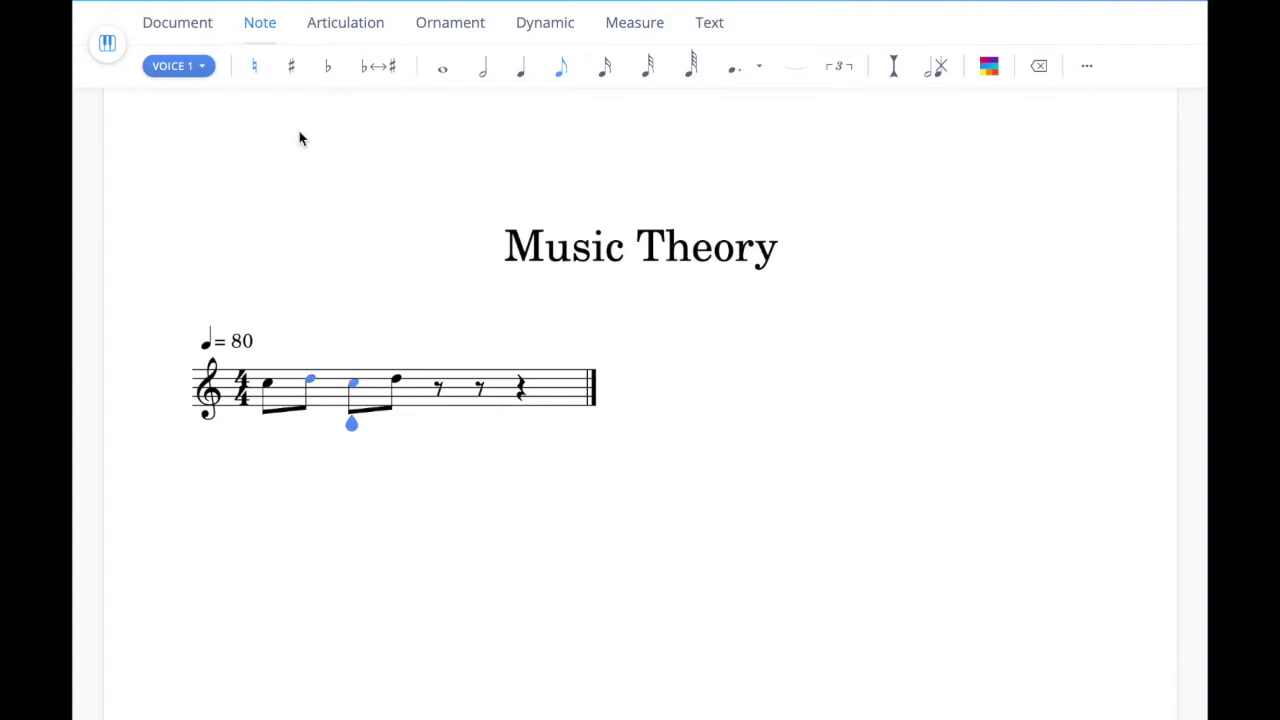
Add and remove an accent on the selected eighth note, and clear its tenuto.
left_click(336, 24)
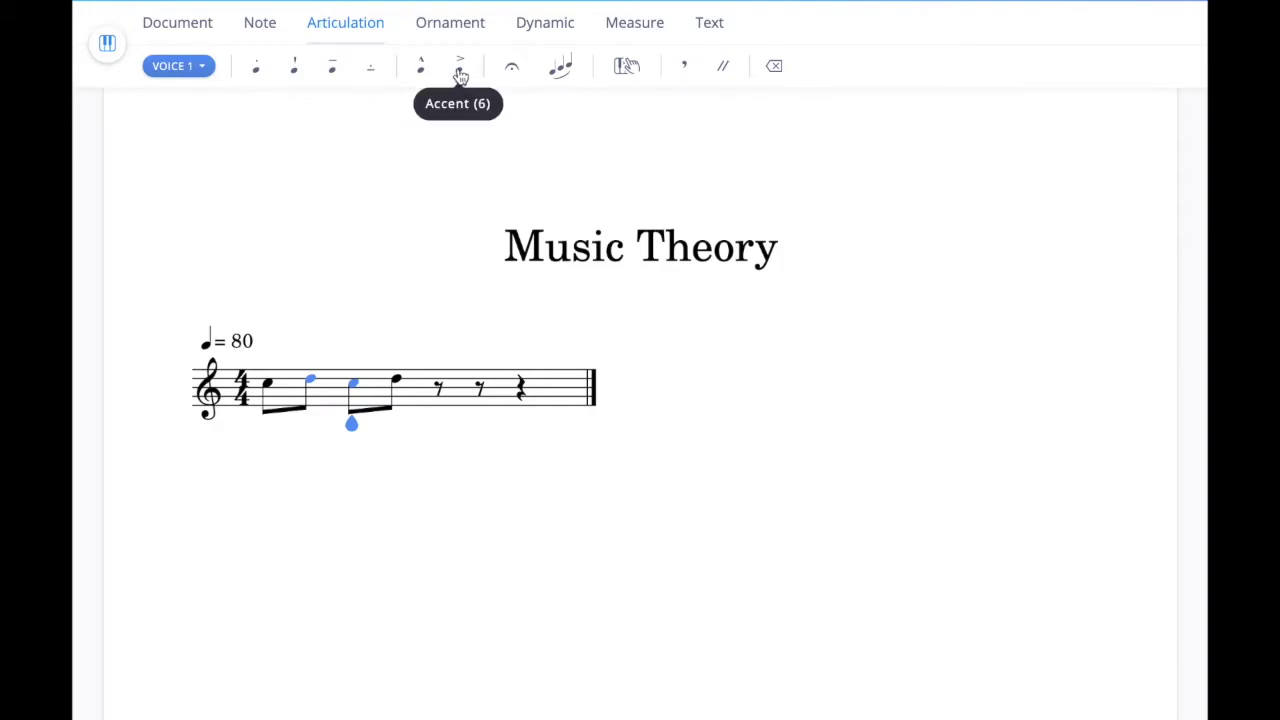
left_click(459, 74)
left_click(459, 74)
left_click(335, 78)
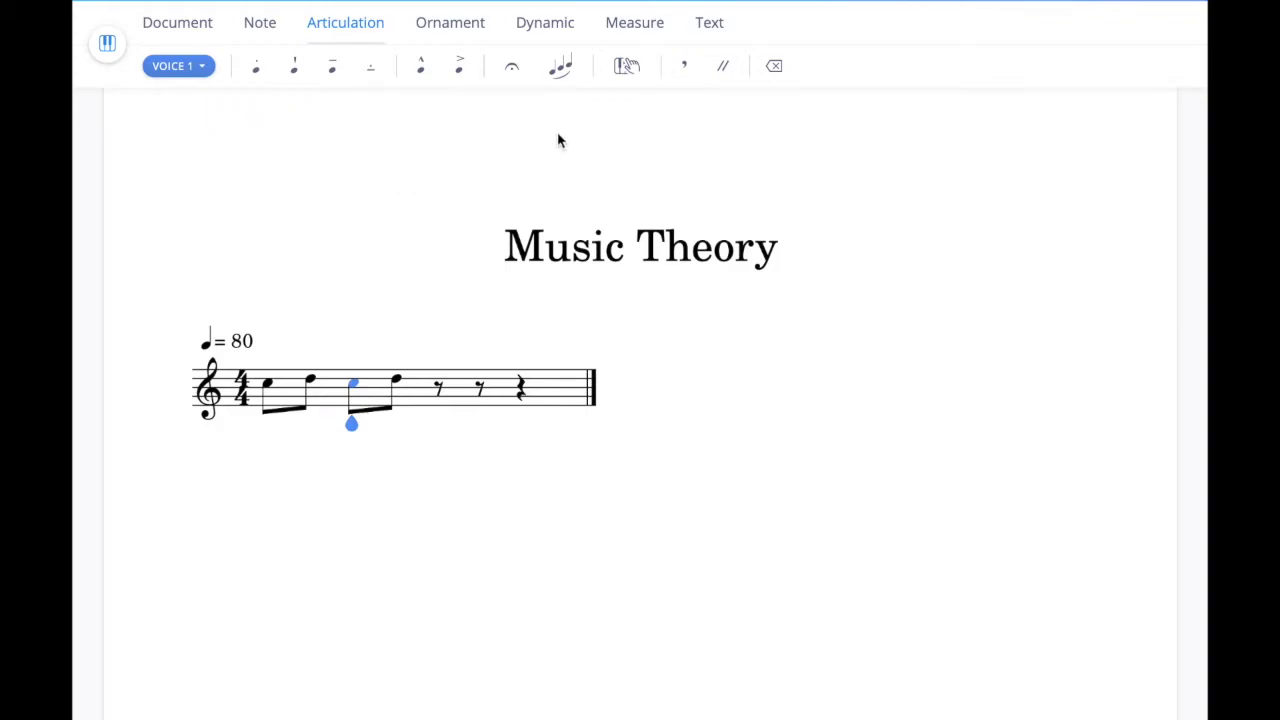
Add a slur between the eighth notes, adjust it, remove it, then select the bass half note.
left_click(560, 68)
mouse_move(404, 365)
left_mouse_down()
mouse_move(571, 367)
mouse_move(407, 370)
left_mouse_up()
left_click(372, 368)
left_click(566, 71)
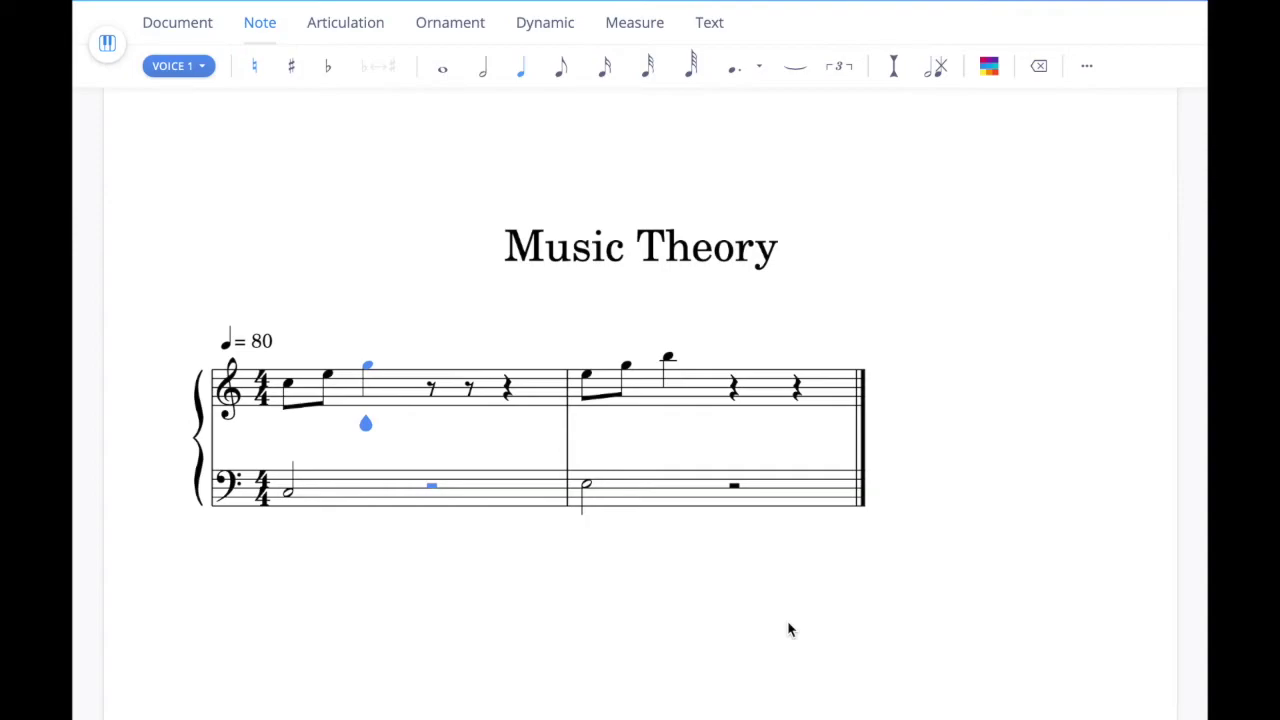
left_click(287, 493)
left_click(287, 497)
Add pedal markings under both bass half notes, shortening each pedal line.
key("shift+Right")
left_click(550, 26)
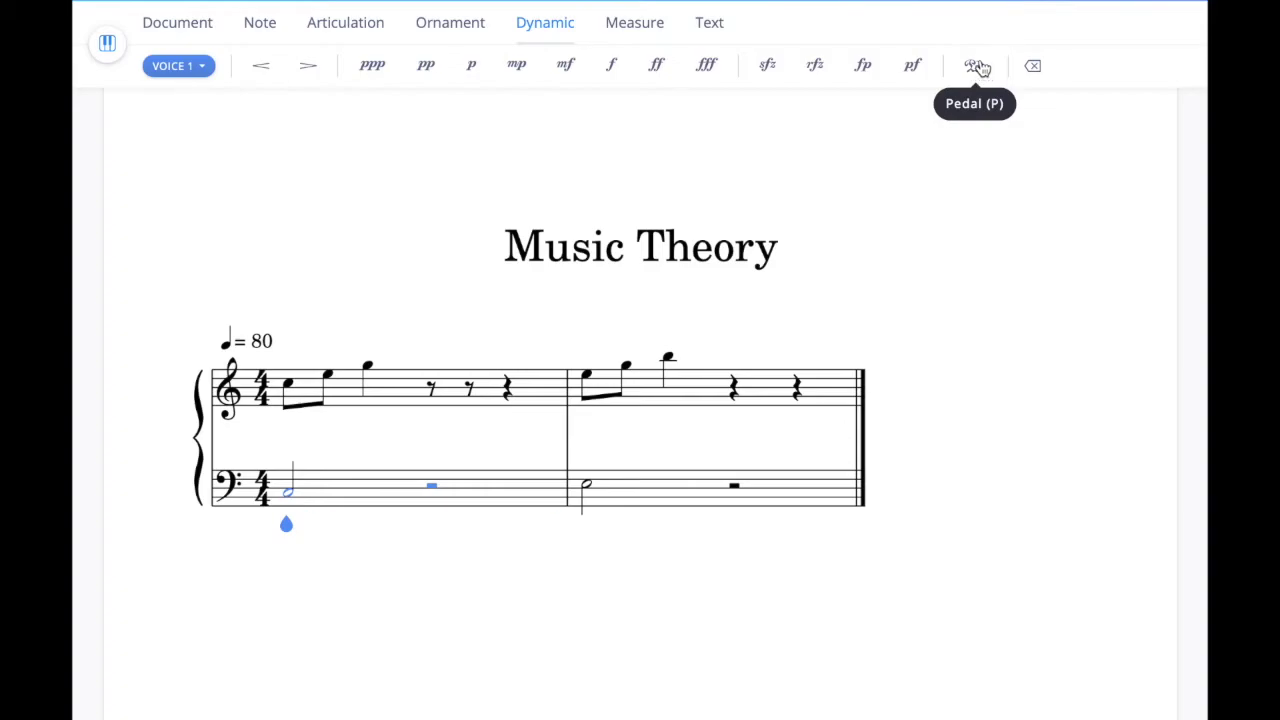
left_click(978, 66)
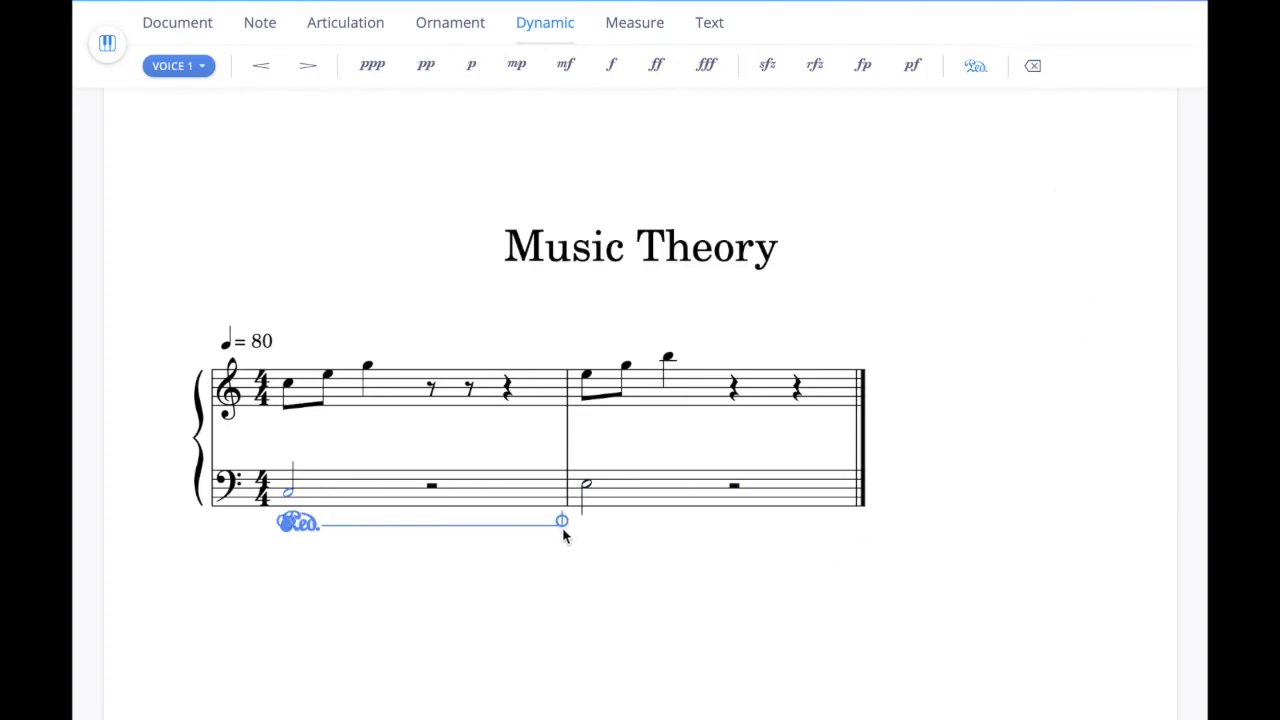
left_click_drag(563, 530, 408, 524)
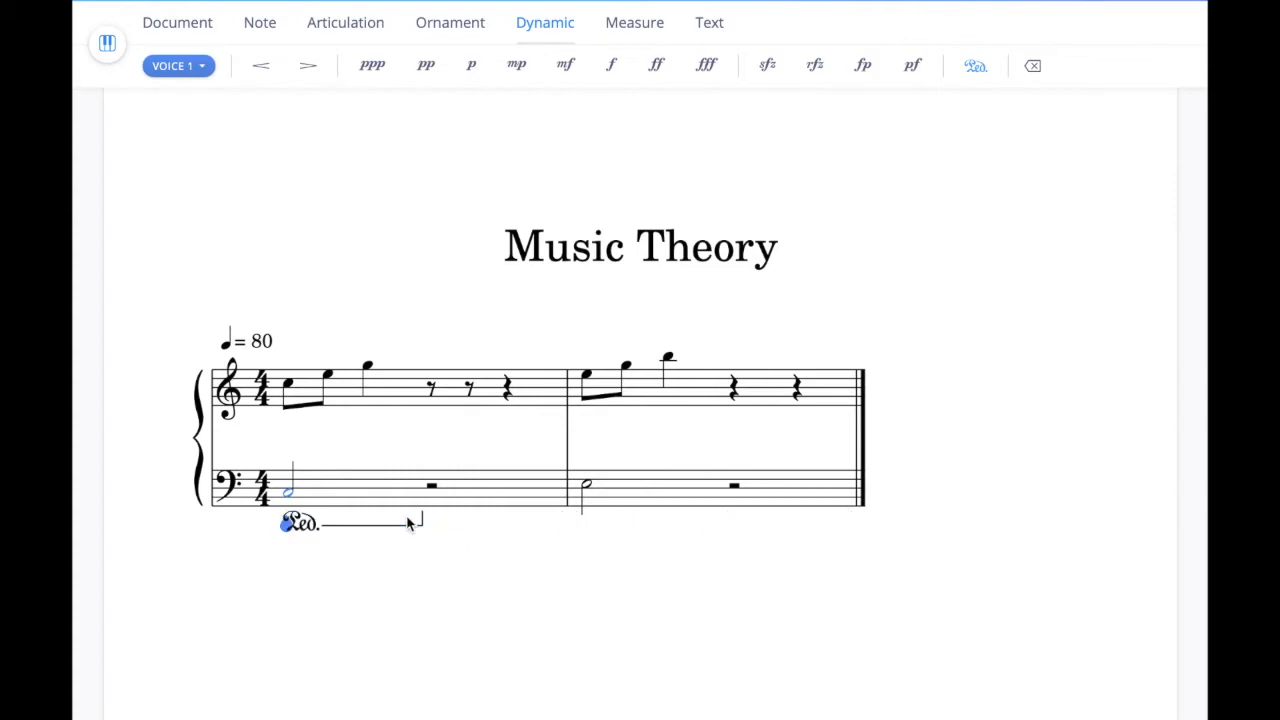
left_click(588, 489)
left_click(975, 66)
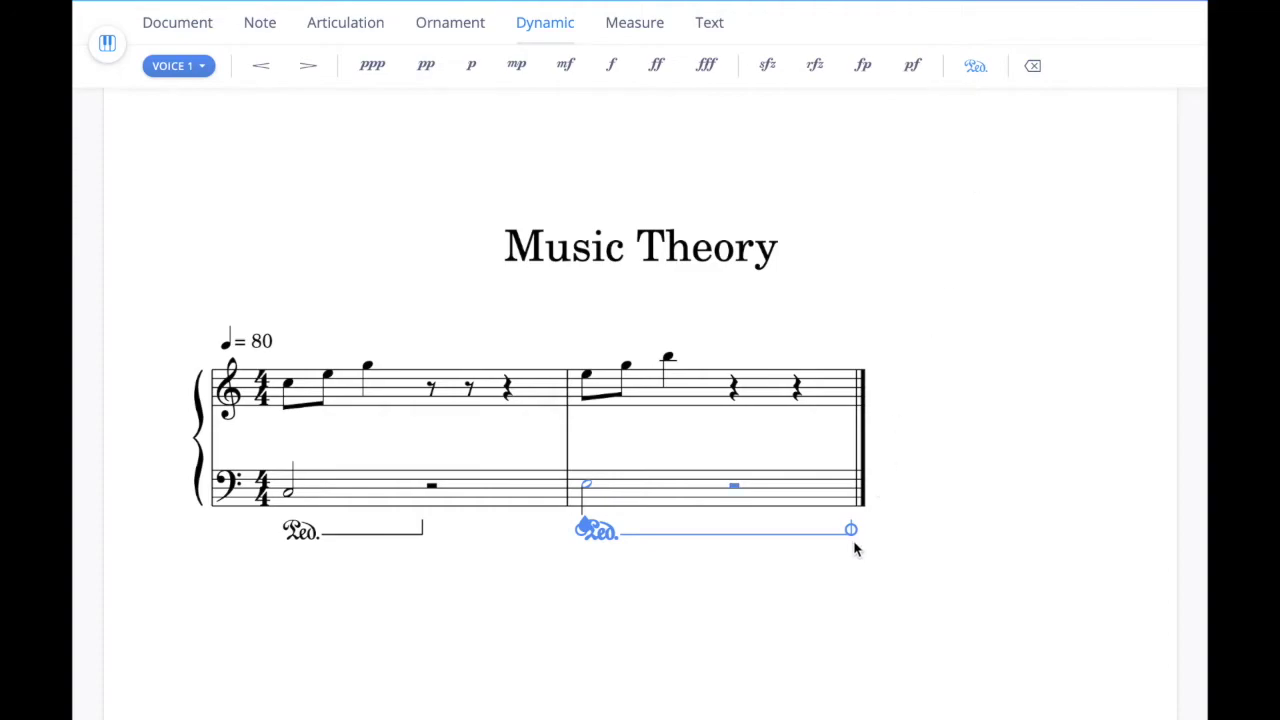
left_click_drag(851, 533, 703, 535)
left_click(625, 537)
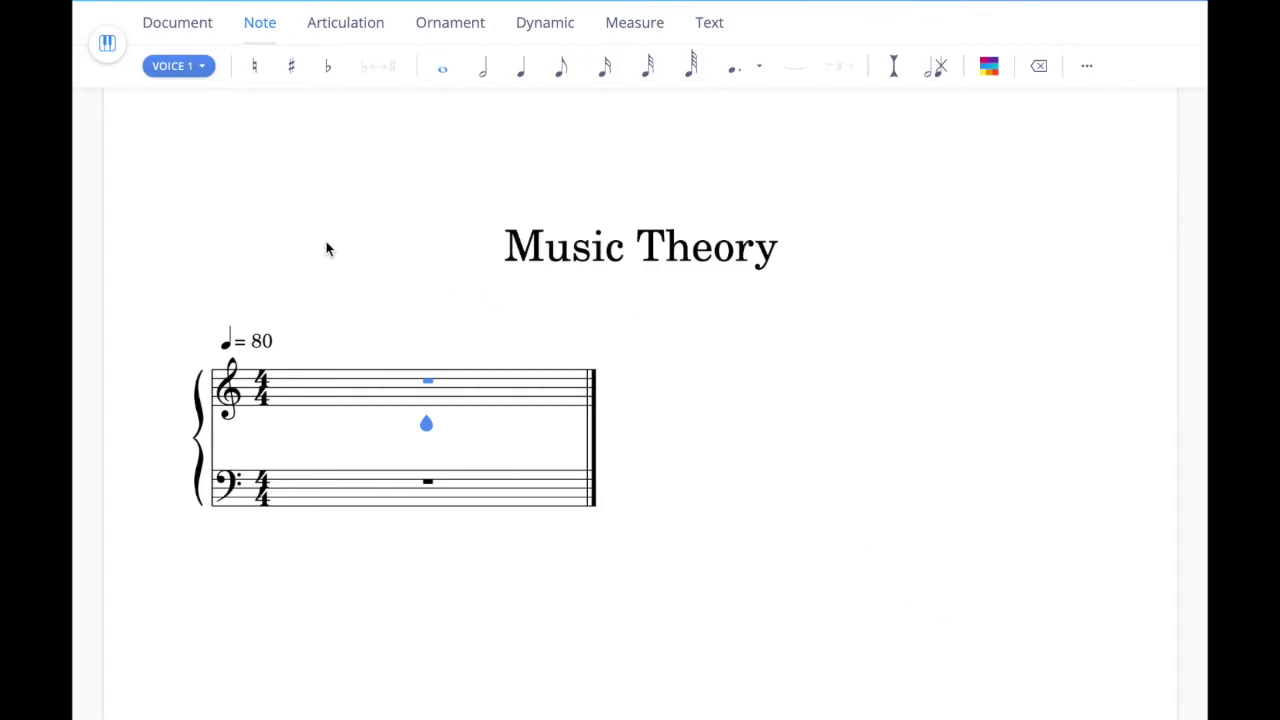
Add a Drum Set from the Percussion instruments to the score.
left_click(108, 44)
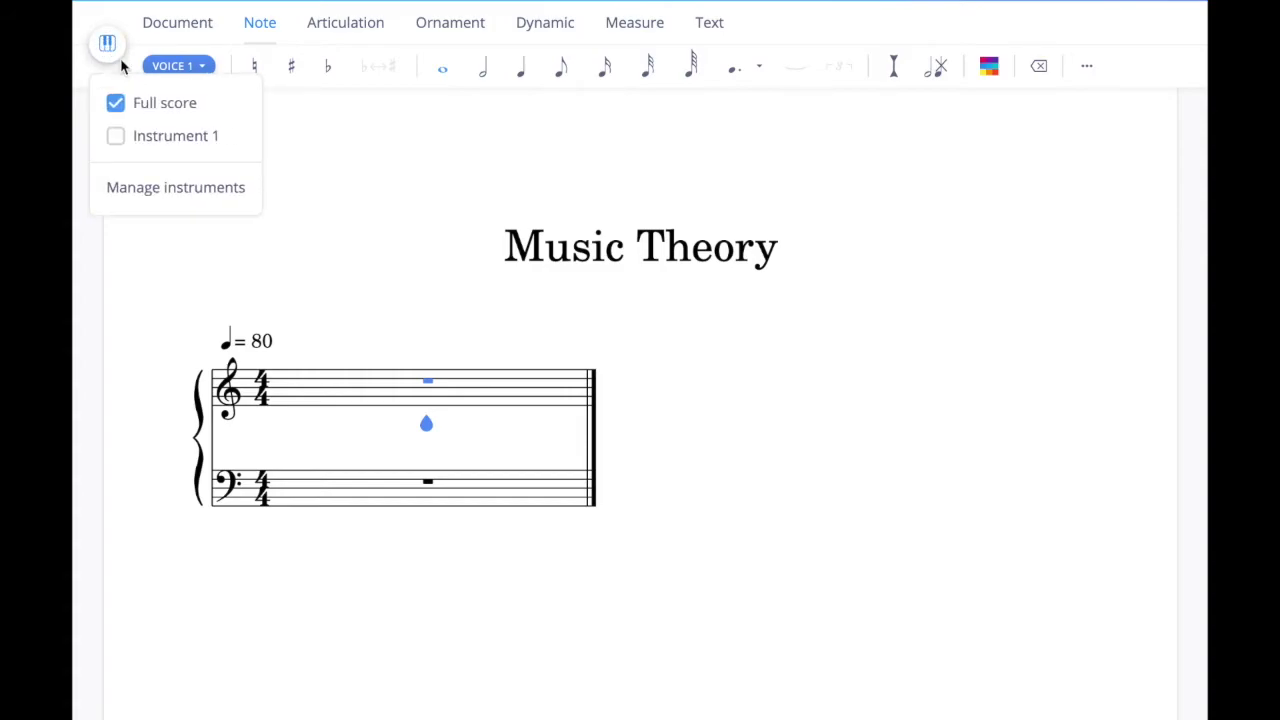
left_click(194, 199)
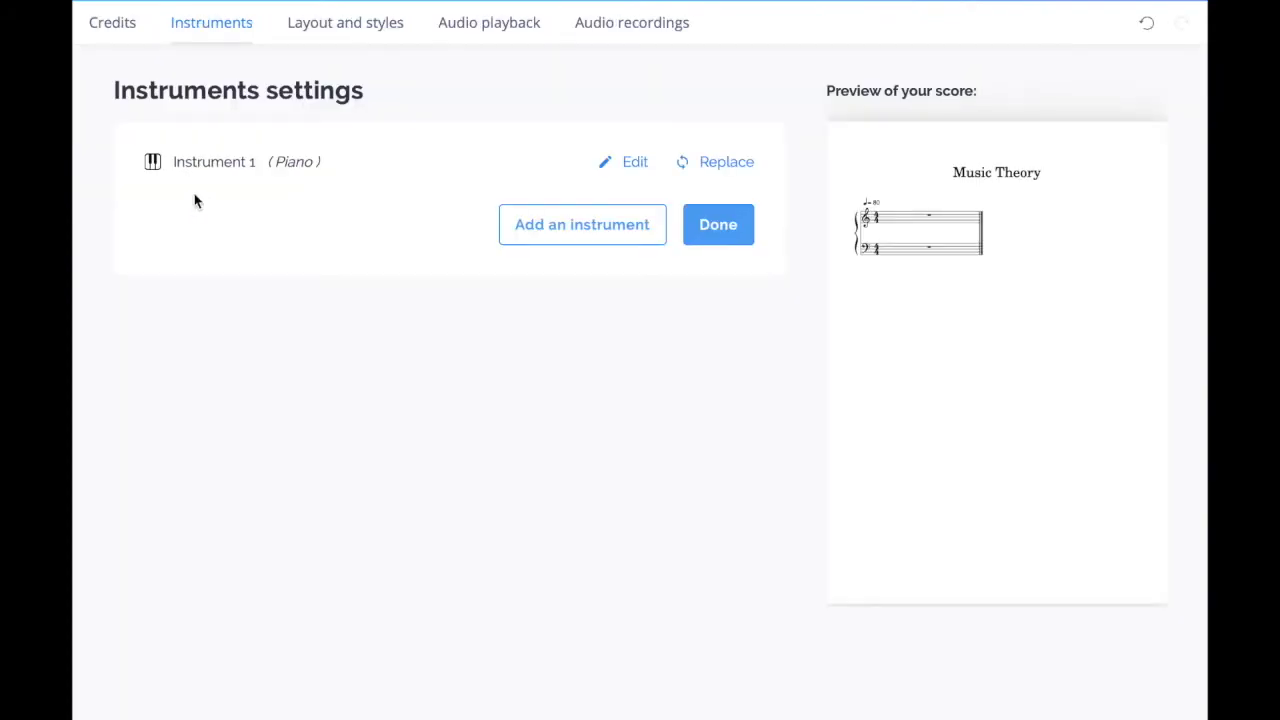
left_click(527, 226)
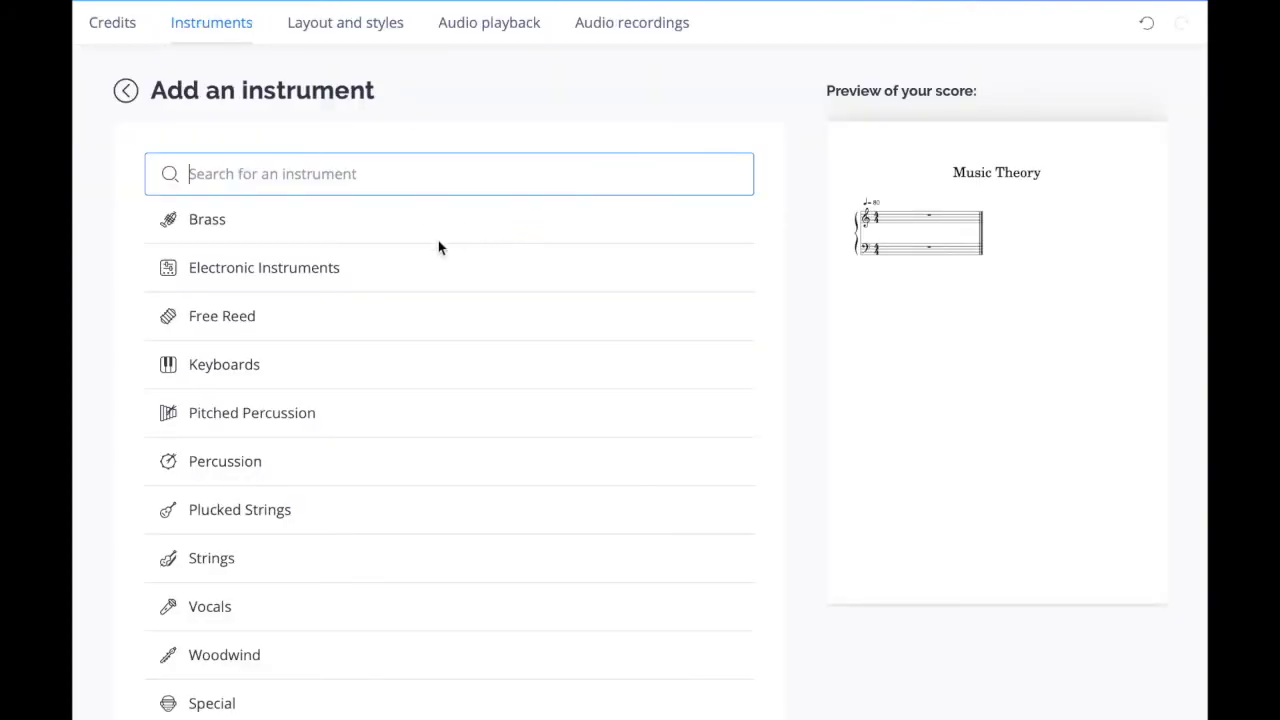
left_click(222, 467)
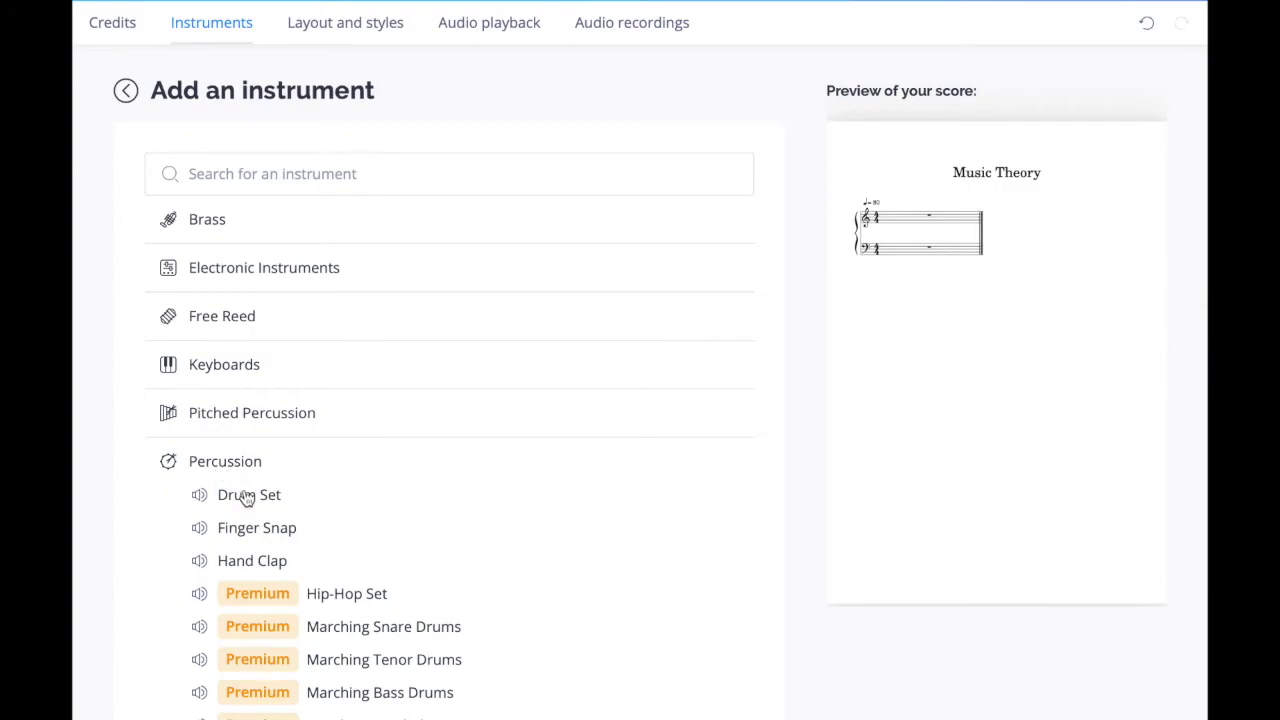
left_click(256, 497)
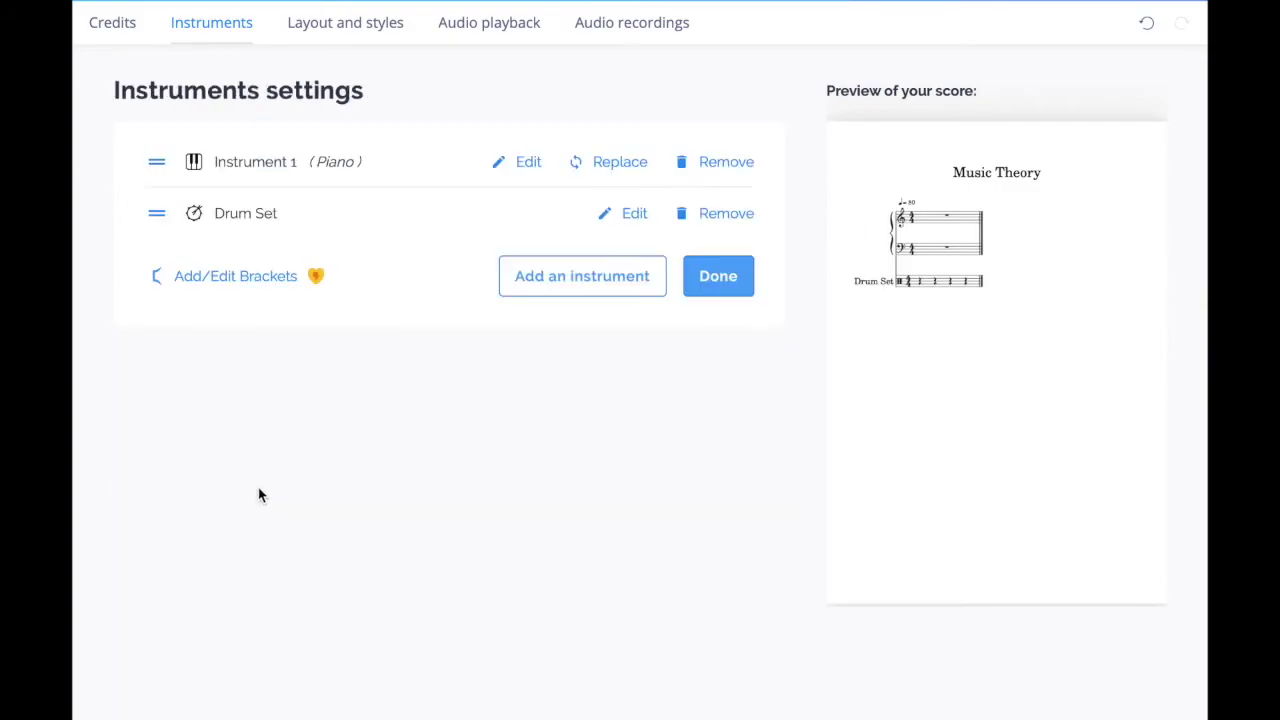
Remove the Piano from the score and confirm the removal.
left_click(739, 164)
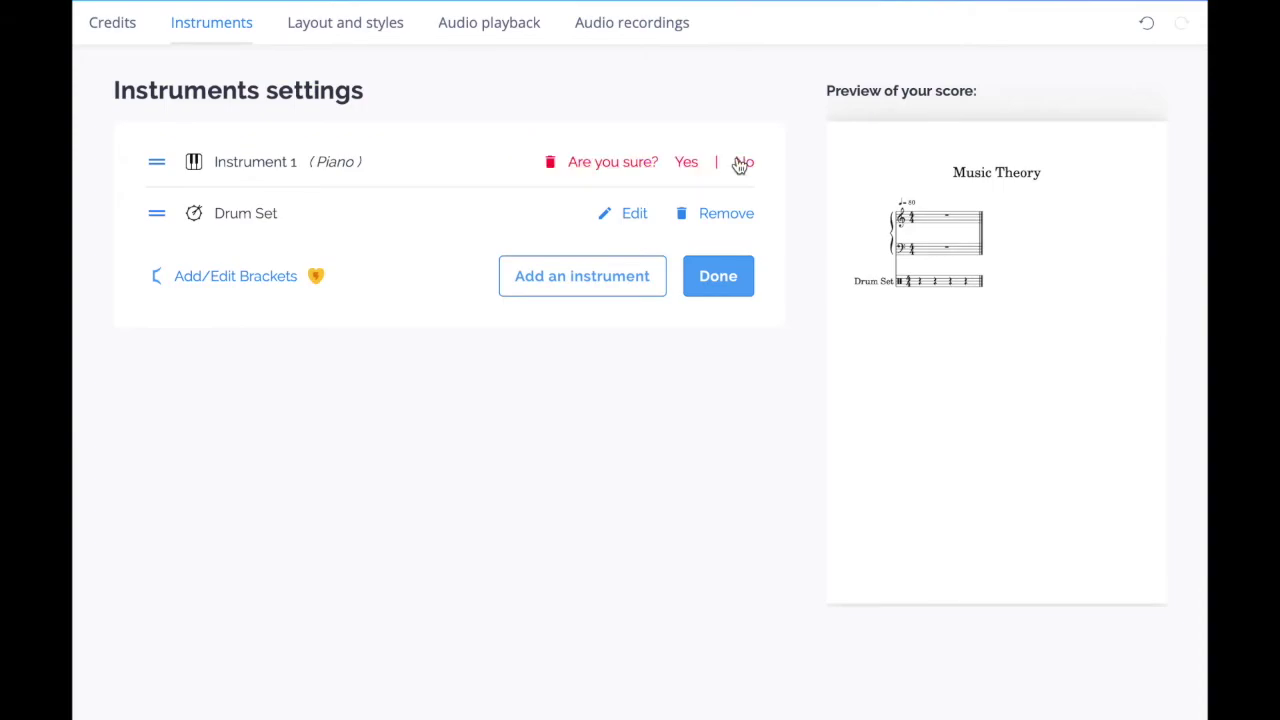
left_click(688, 166)
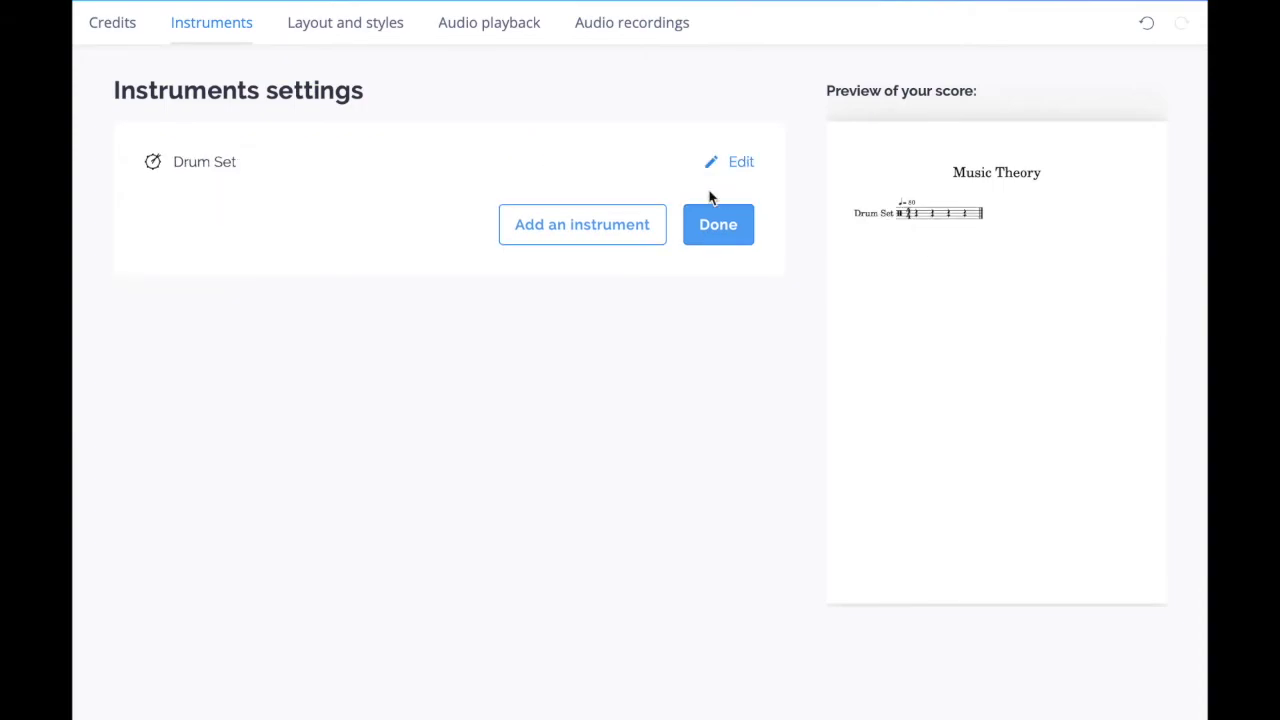
left_click(720, 232)
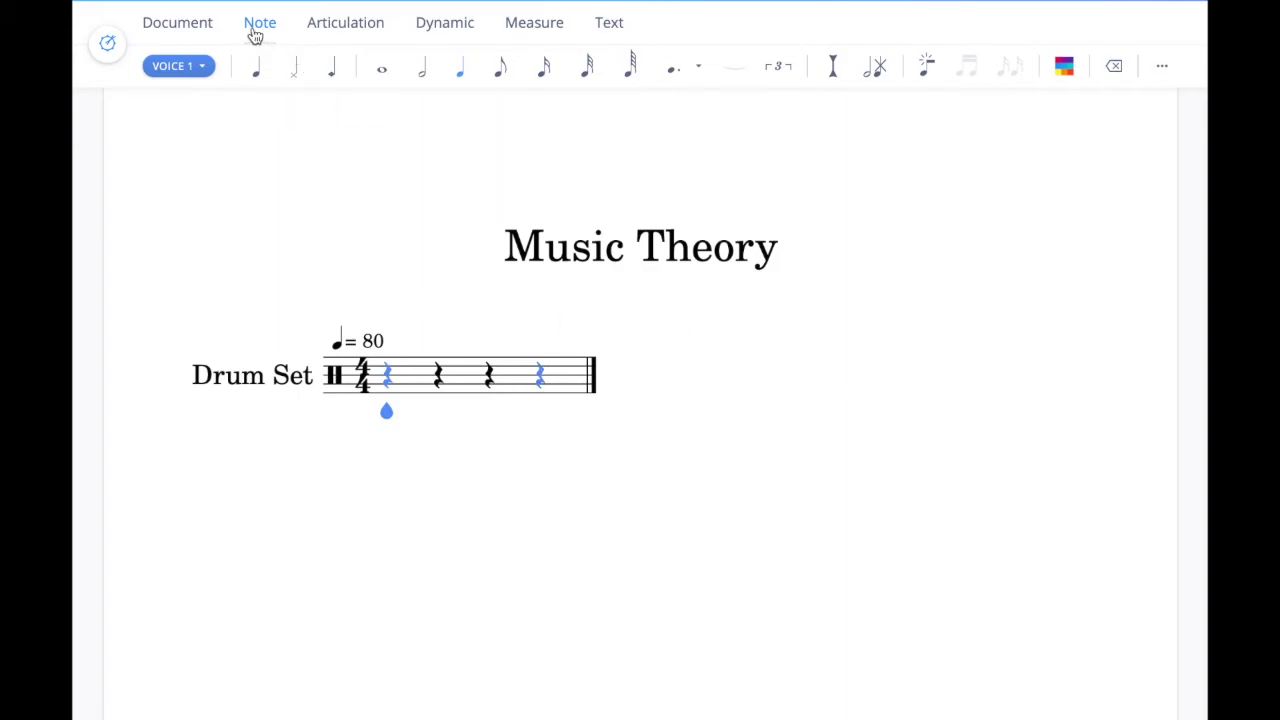
Enter four x-notehead hi-hat eighth notes on beats 1 and 2 of the drum staff.
left_click(502, 75)
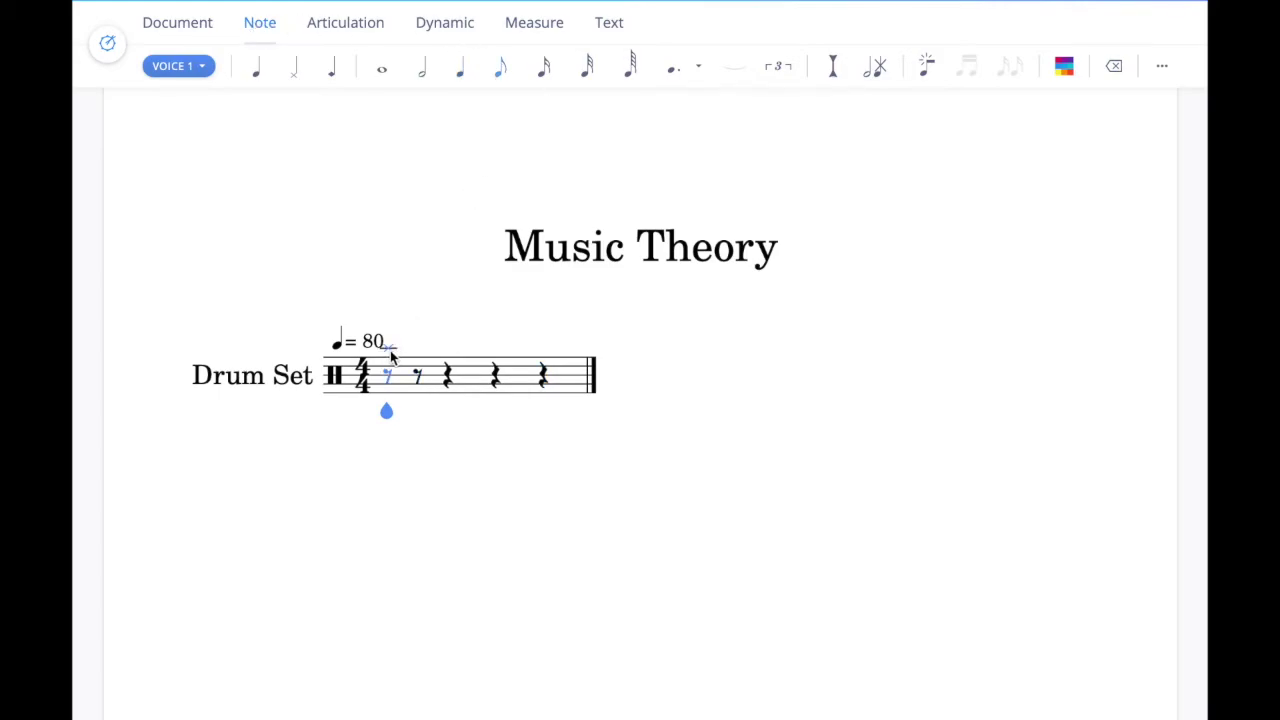
left_click(389, 358)
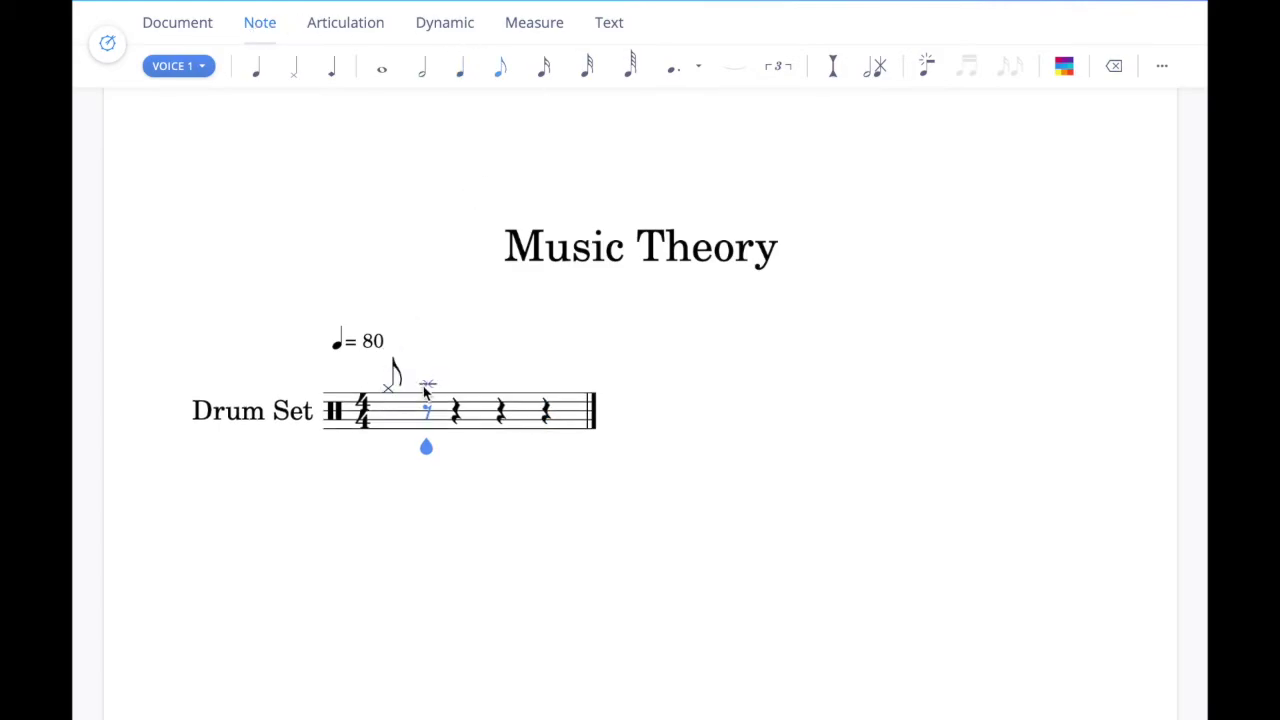
left_click(419, 388)
left_click(446, 390)
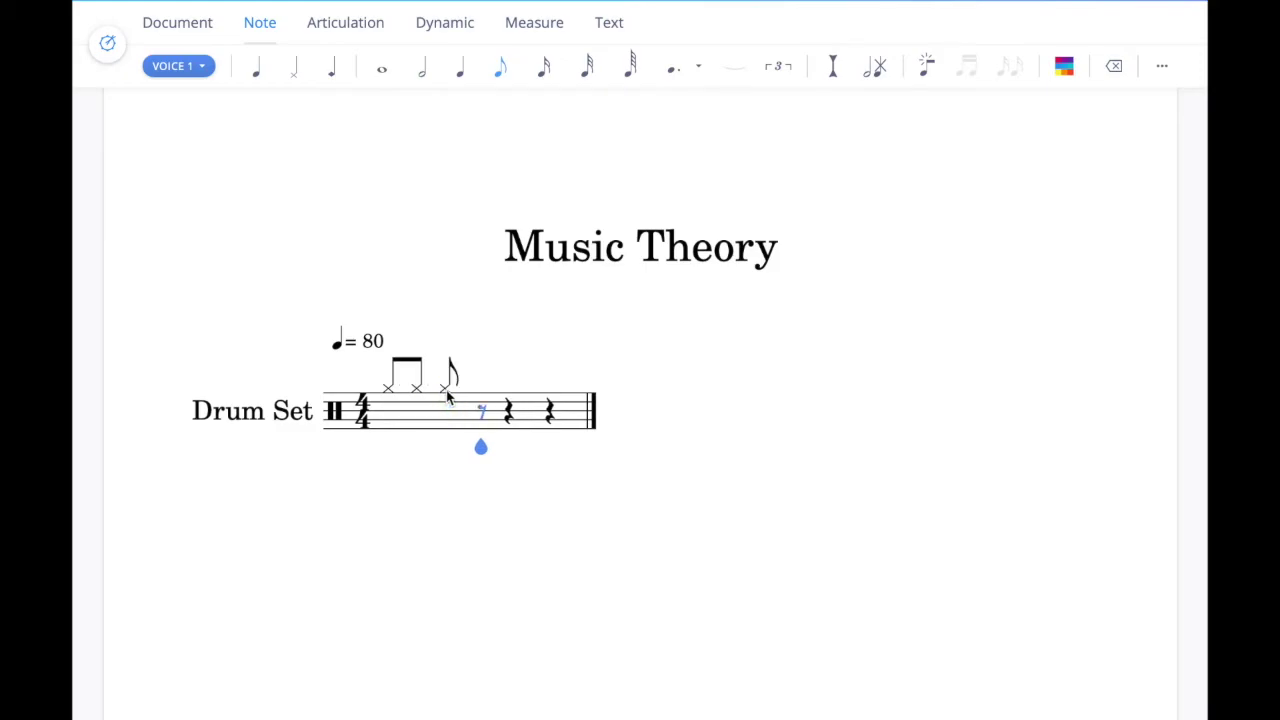
left_click(483, 390)
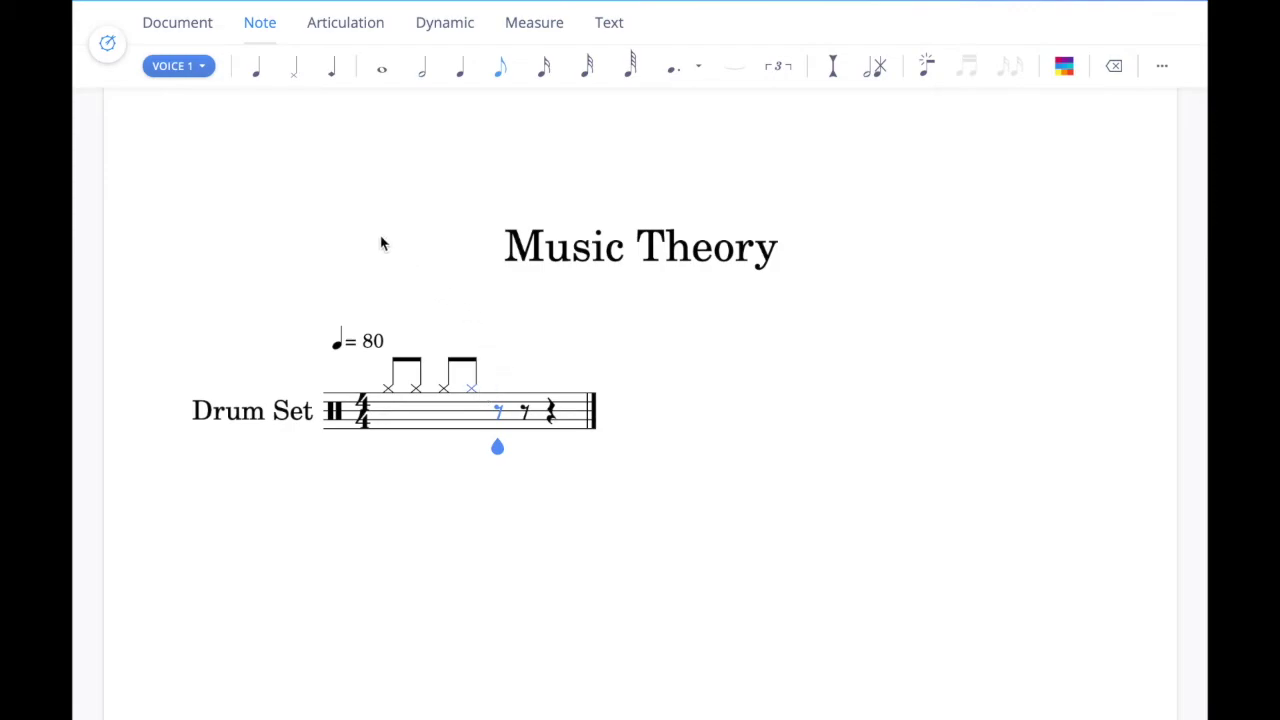
In voice 2, place drum notes on beats 1 and 2 below the hi-hat.
left_click(188, 69)
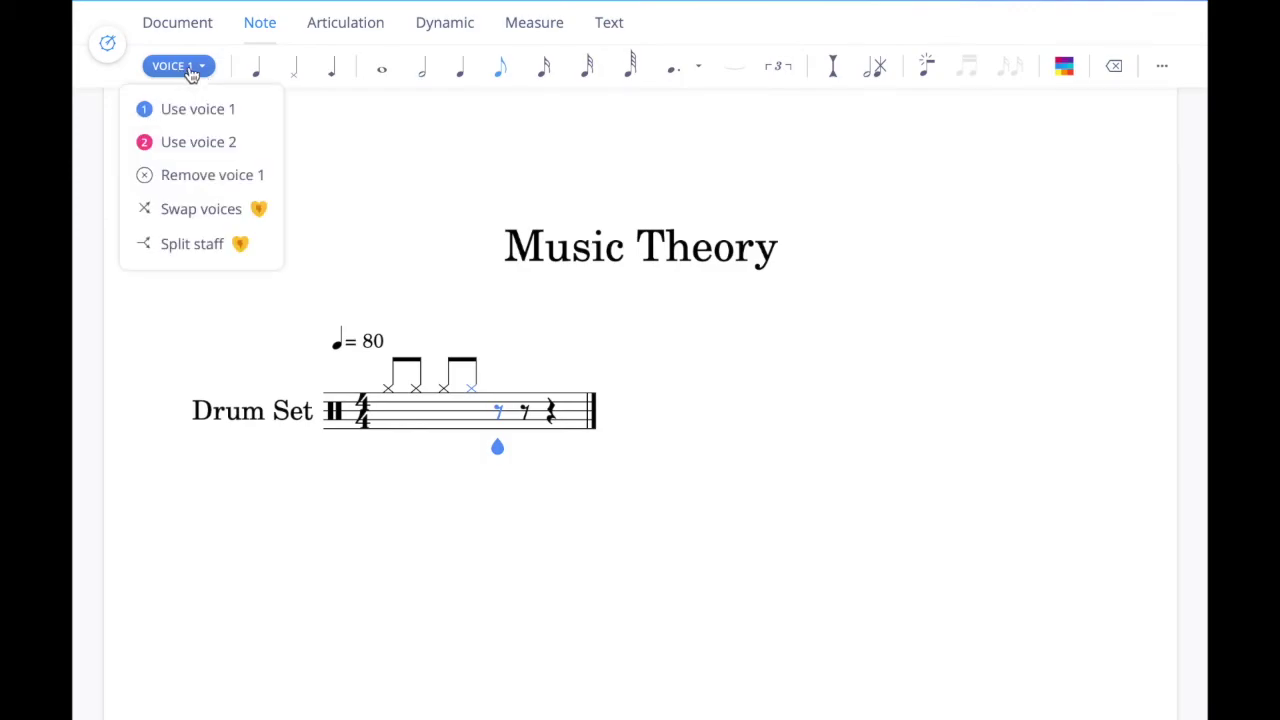
left_click(200, 148)
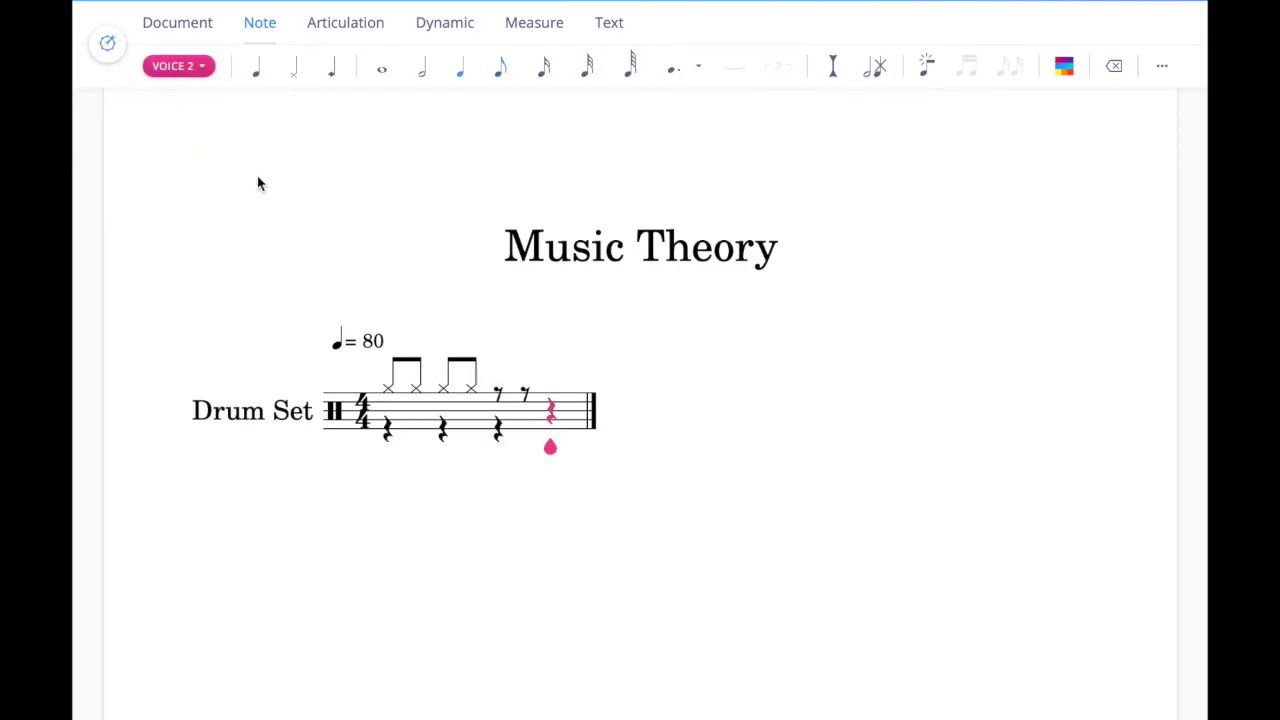
left_click(387, 437)
left_click(390, 428)
left_click(446, 414)
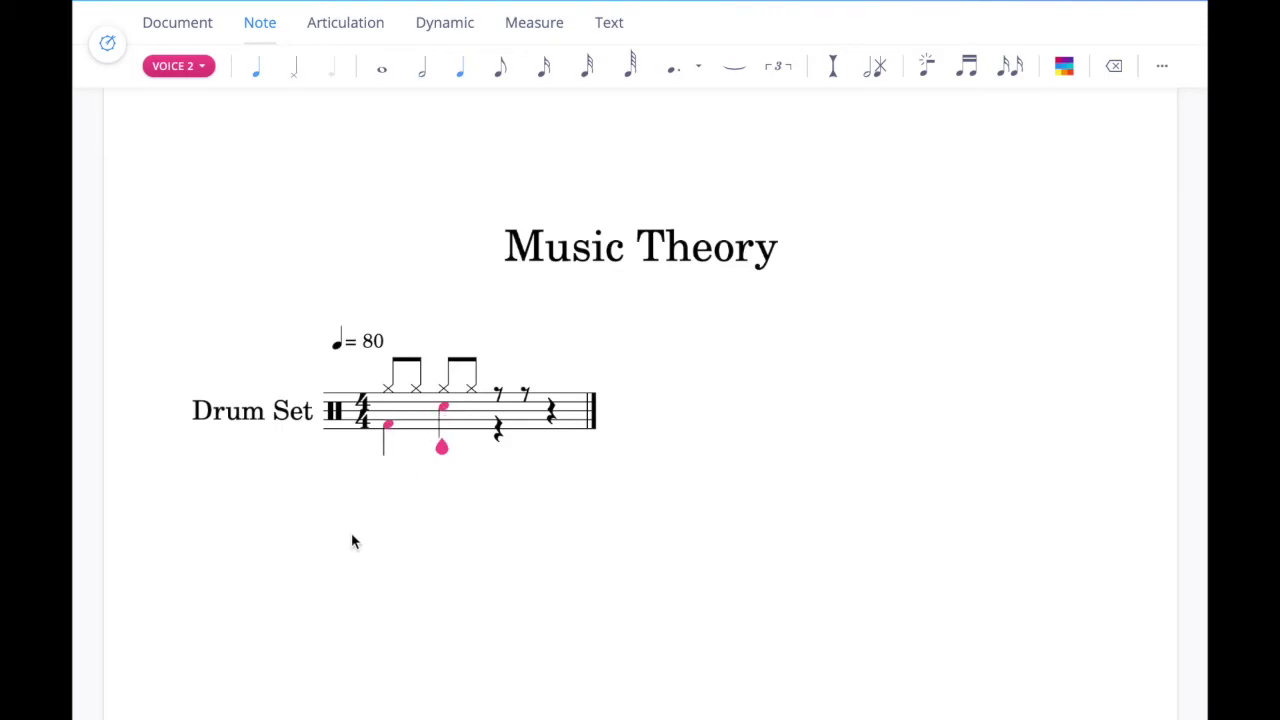
Back in voice 1, make the third hi-hat a quarter note and remove the extra hi-hat.
left_click(205, 72)
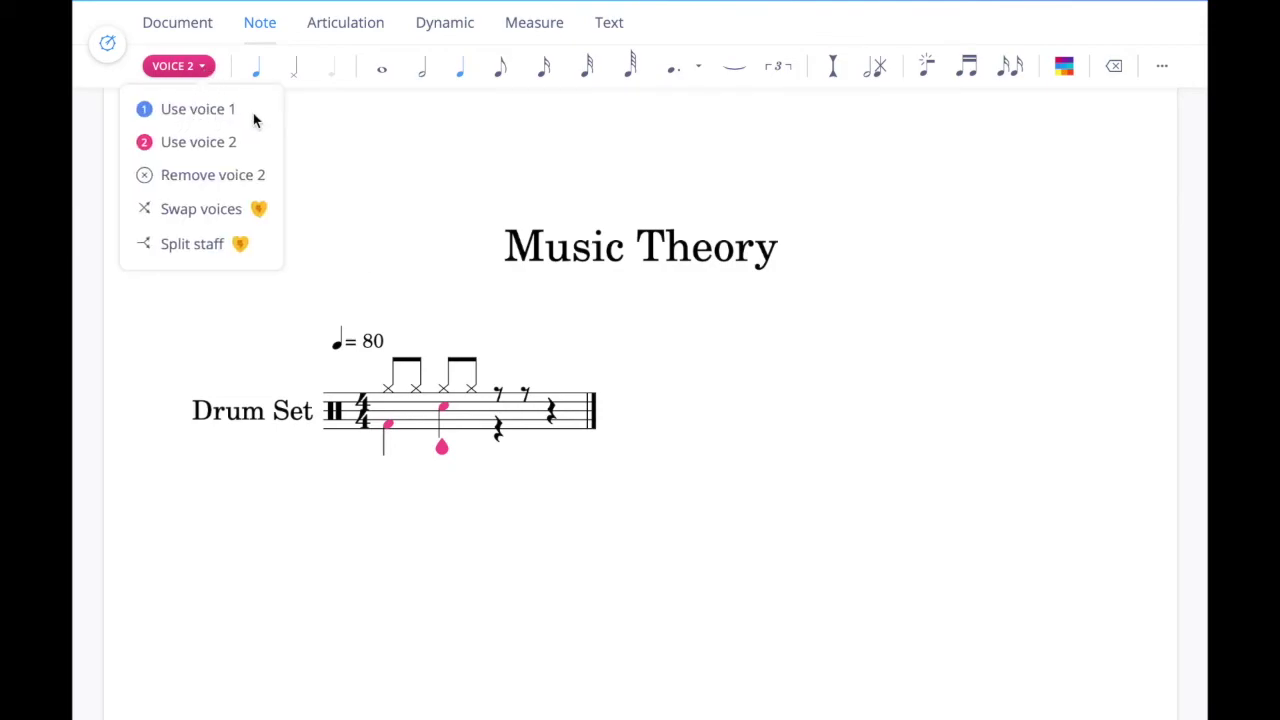
left_click(206, 121)
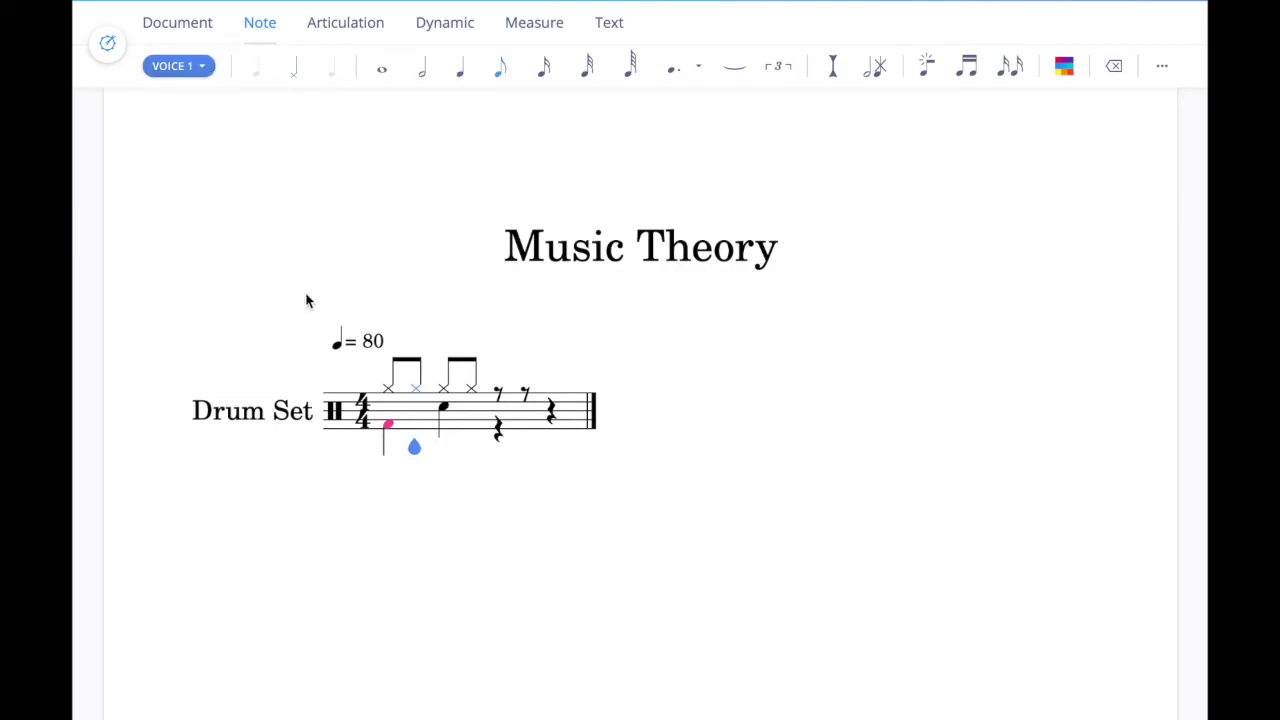
left_click(445, 397)
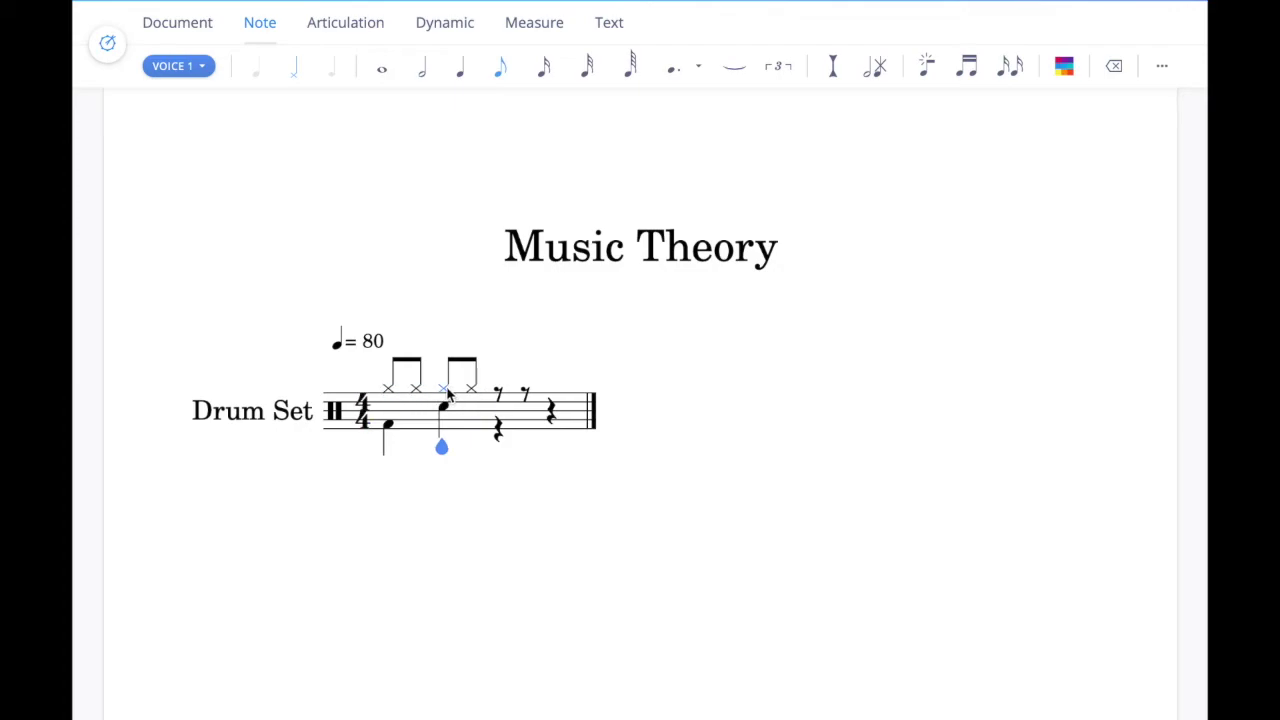
left_click(460, 78)
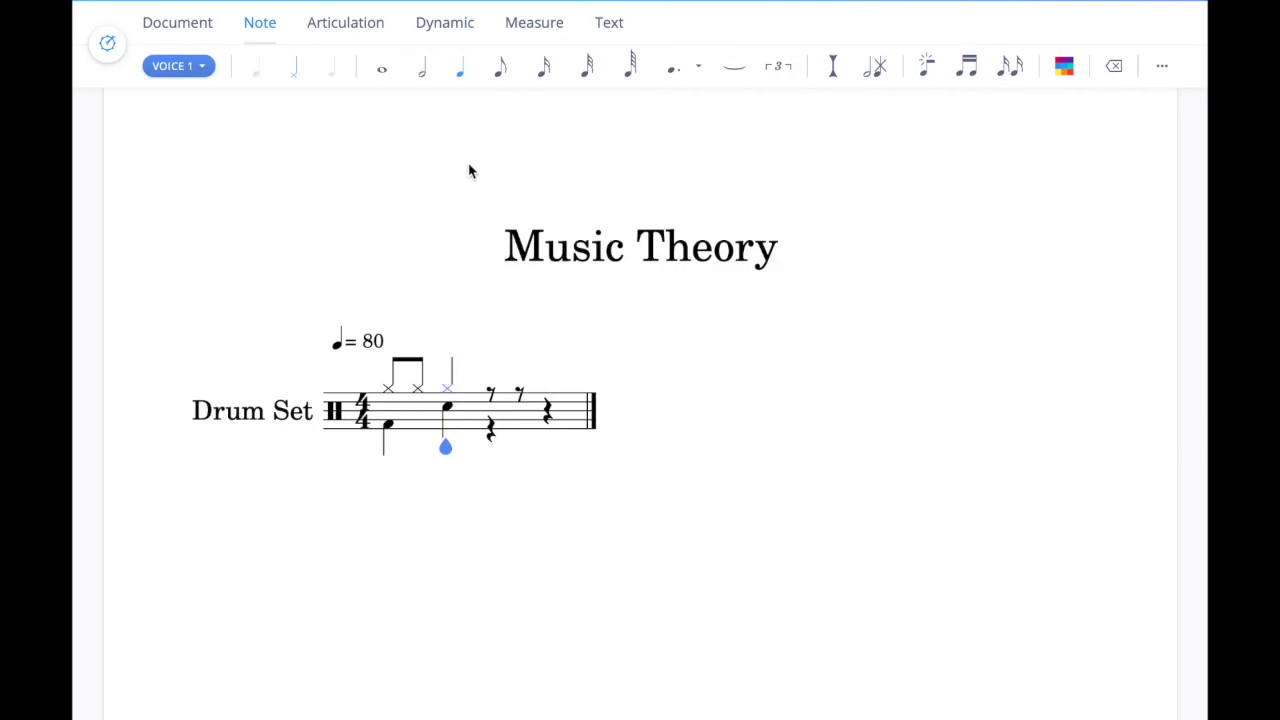
left_click(1114, 70)
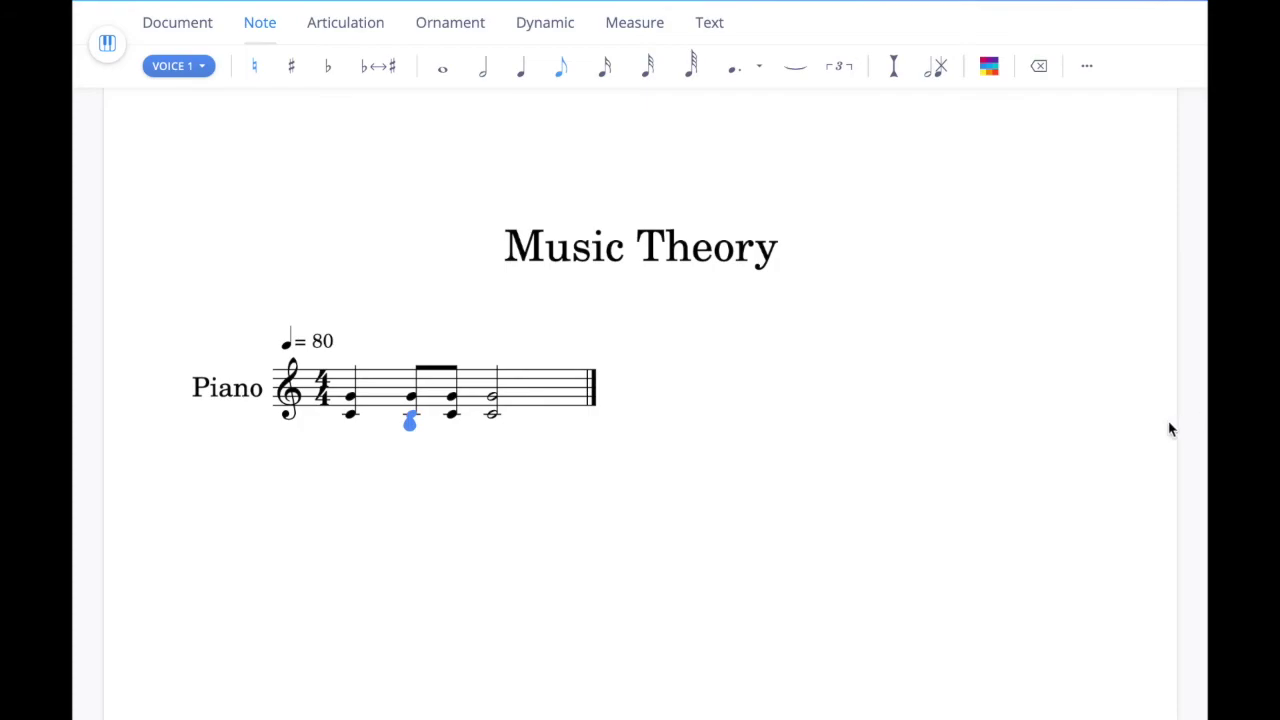
Select the lower note of the first C–G piano chord.
left_click(351, 418)
Mark the first chord forte and add a crescendo hairpin shortened to mid-bar.
left_click(556, 33)
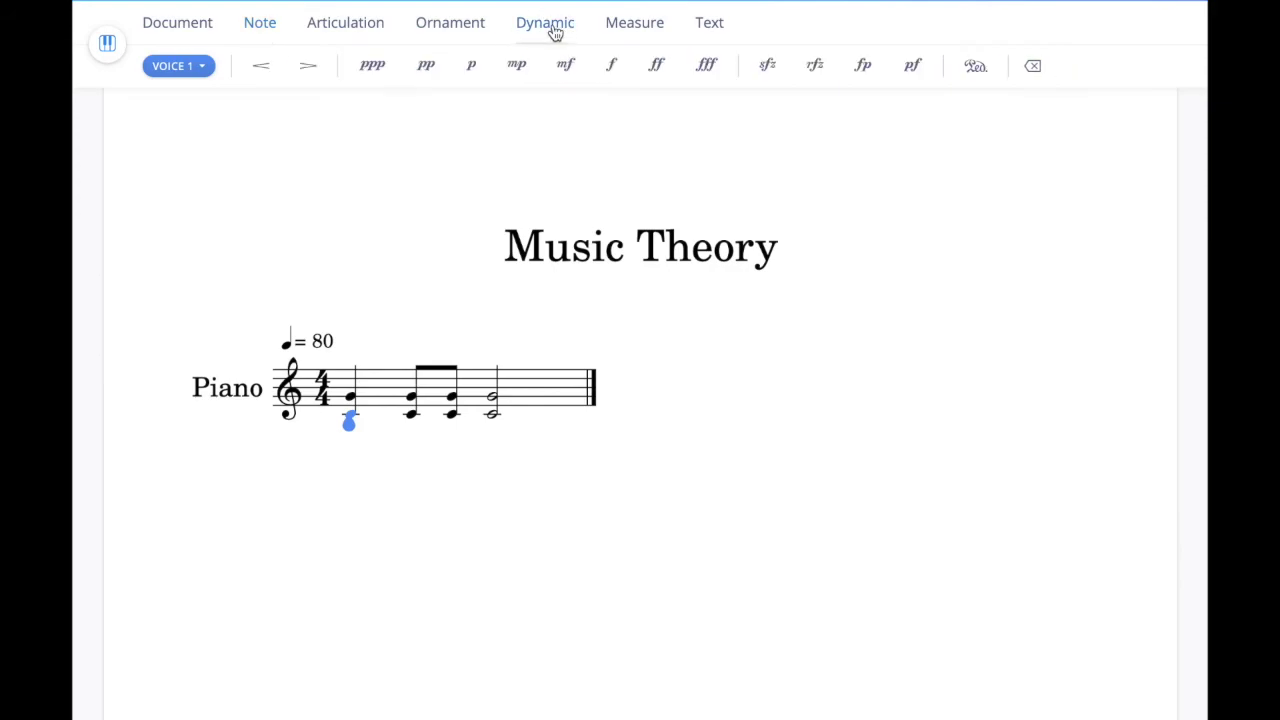
left_click(613, 66)
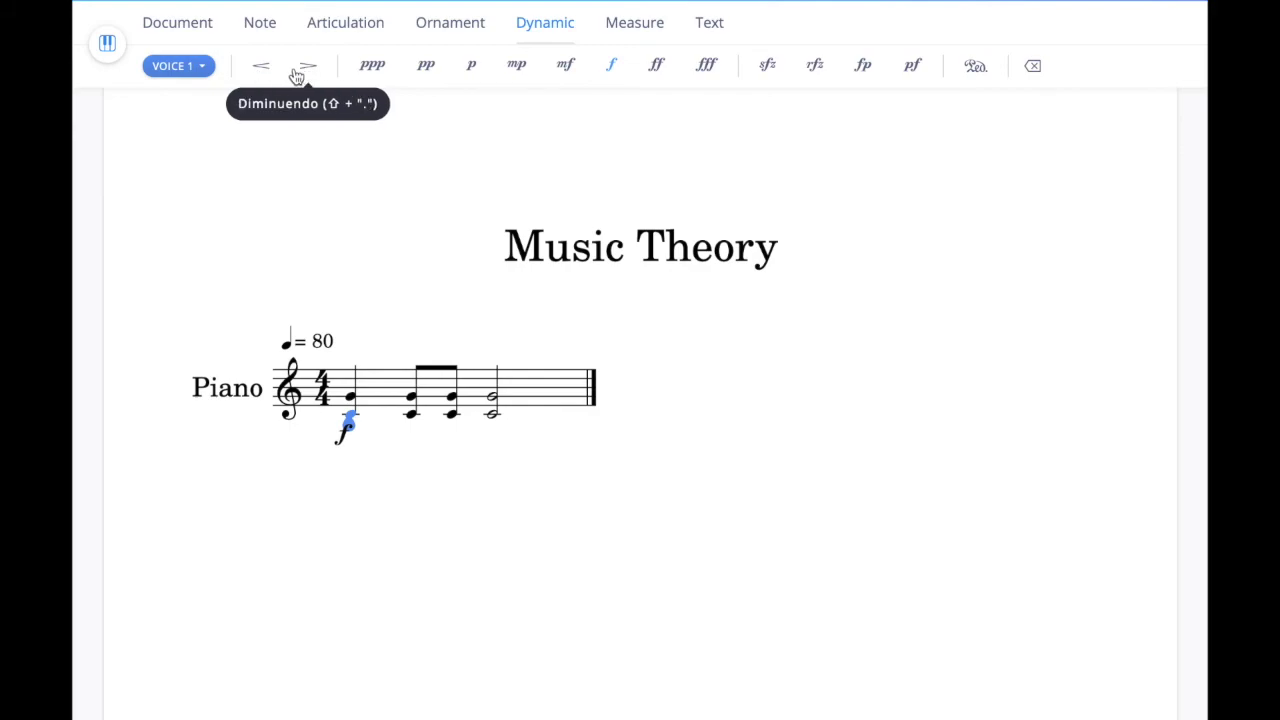
left_click(262, 72)
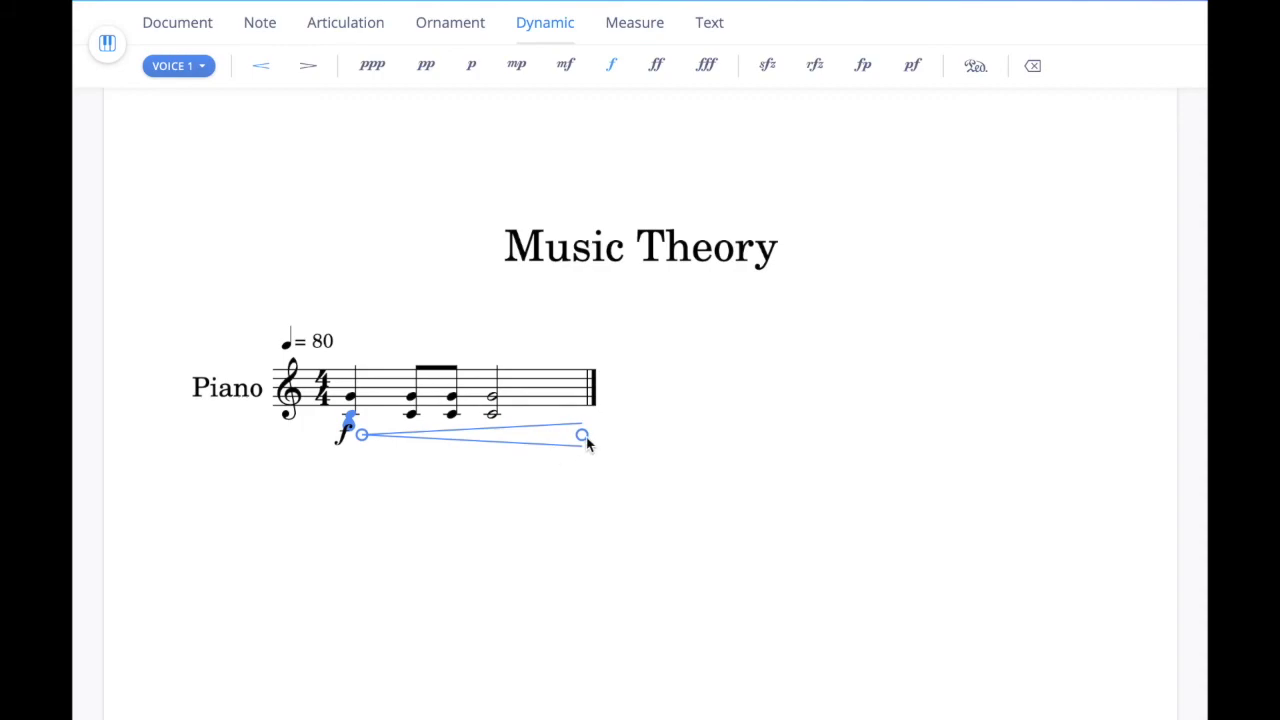
left_click_drag(583, 437, 474, 440)
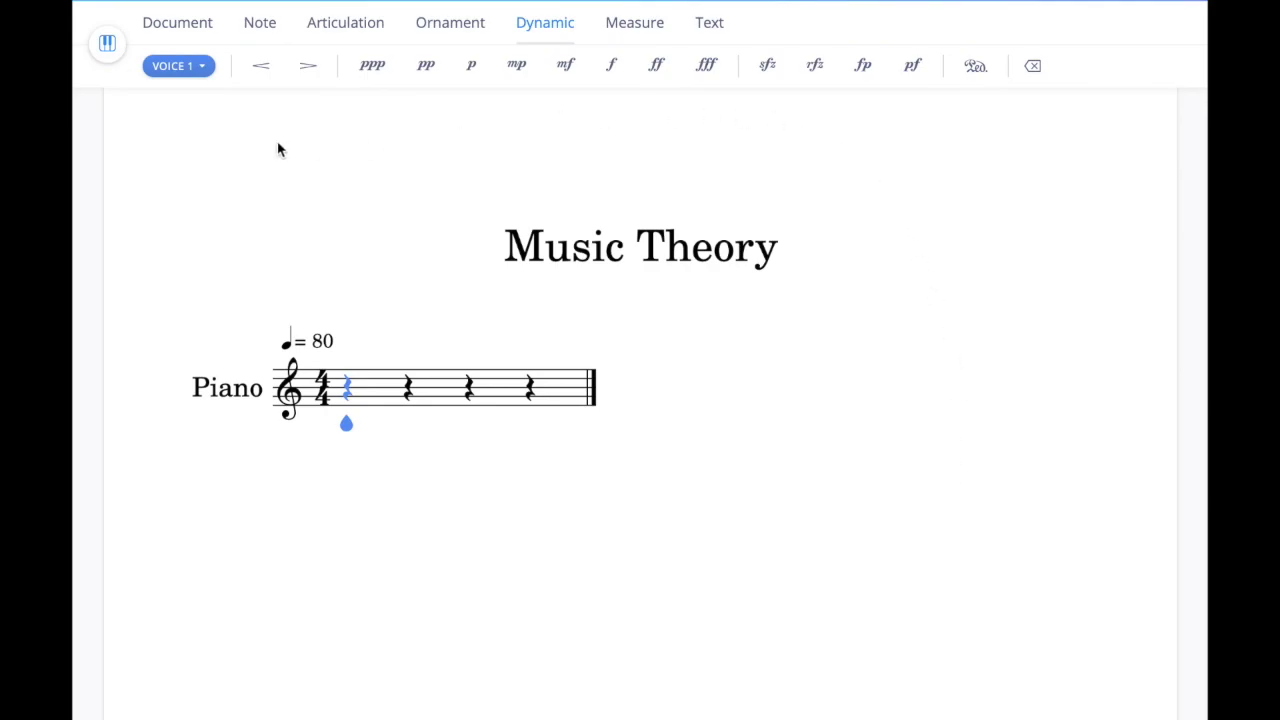
Enter four C–G eighth-note chords starting on beat 1.
left_click(260, 26)
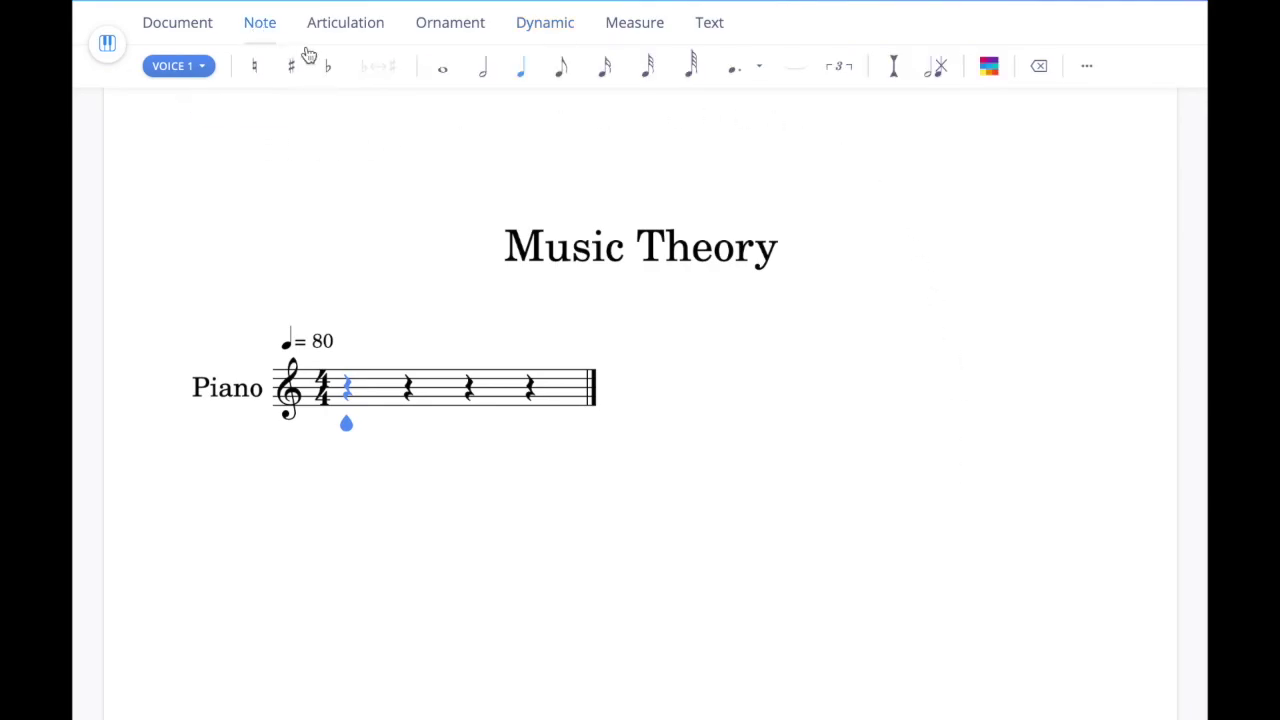
left_click(563, 72)
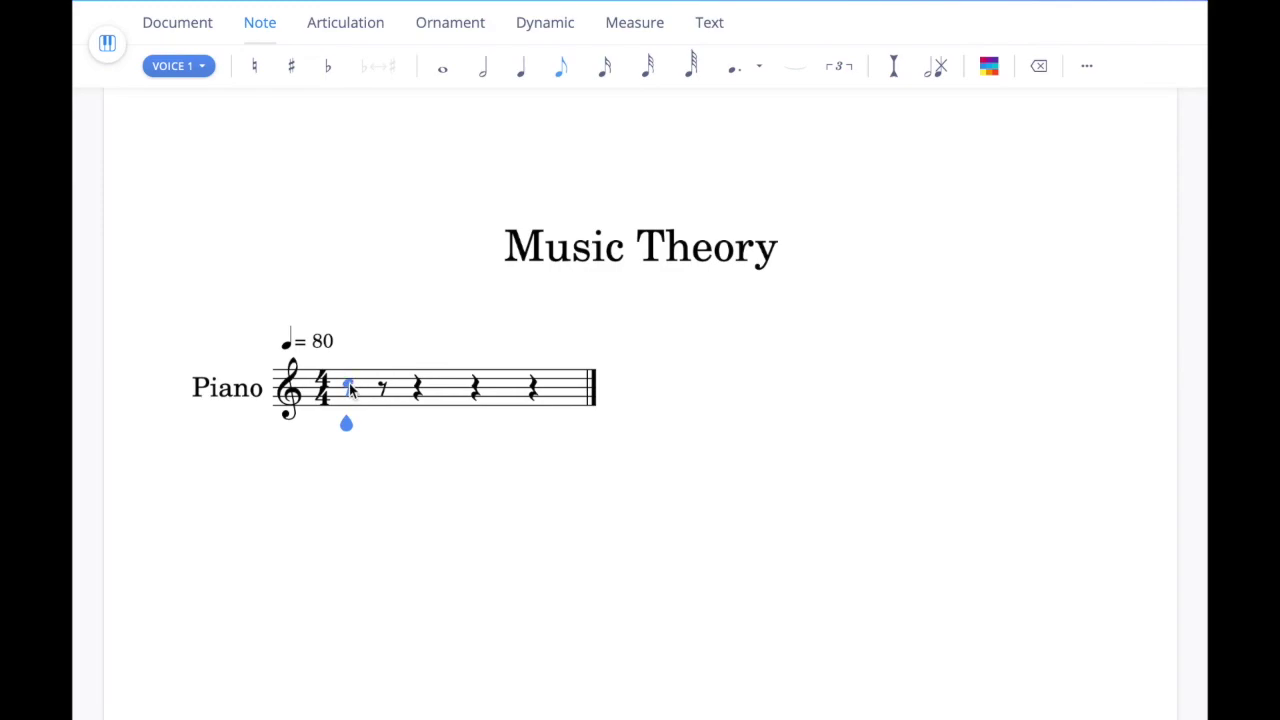
left_click(350, 418)
left_click(350, 400)
left_click(385, 418)
left_click(385, 400)
left_click(420, 418)
left_click(421, 400)
left_click(455, 418)
left_click(460, 400)
Add a C–G quarter-note chord after the eighths.
left_click(520, 66)
left_click(495, 418)
left_click(497, 400)
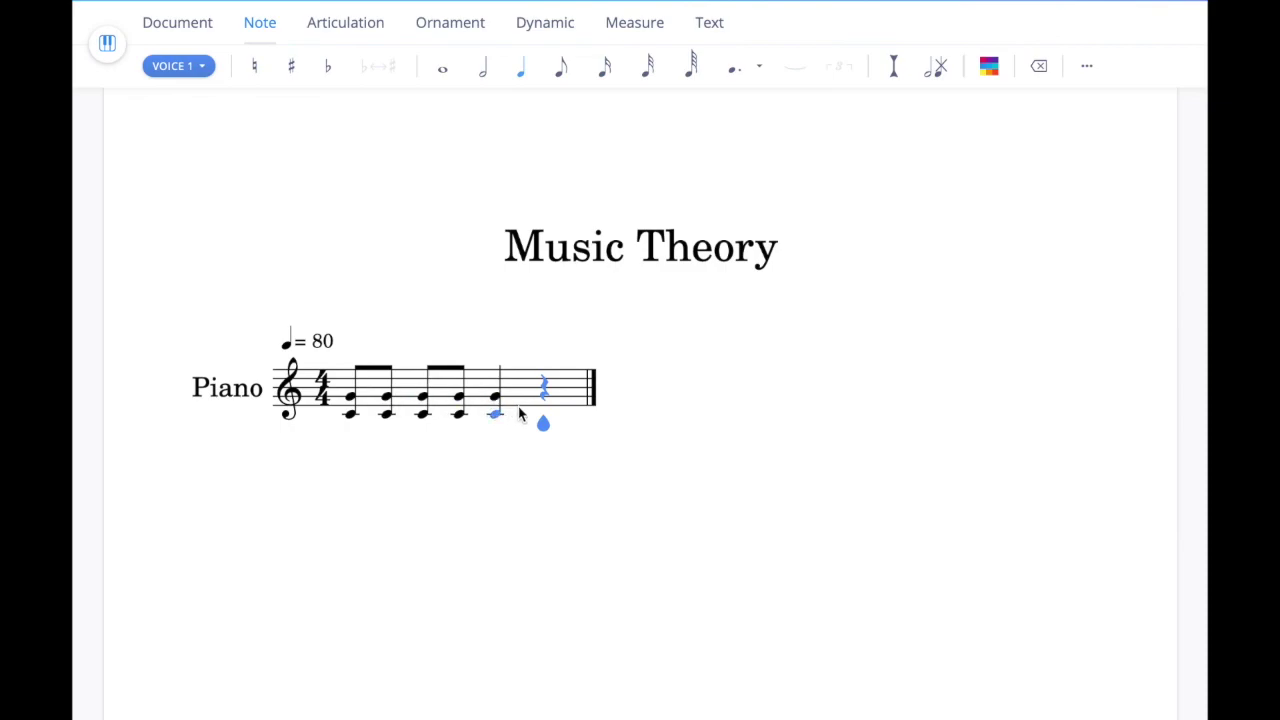
Delete the third eighth chord, leaving an eighth rest in its place.
left_click(424, 400)
left_click(1044, 70)
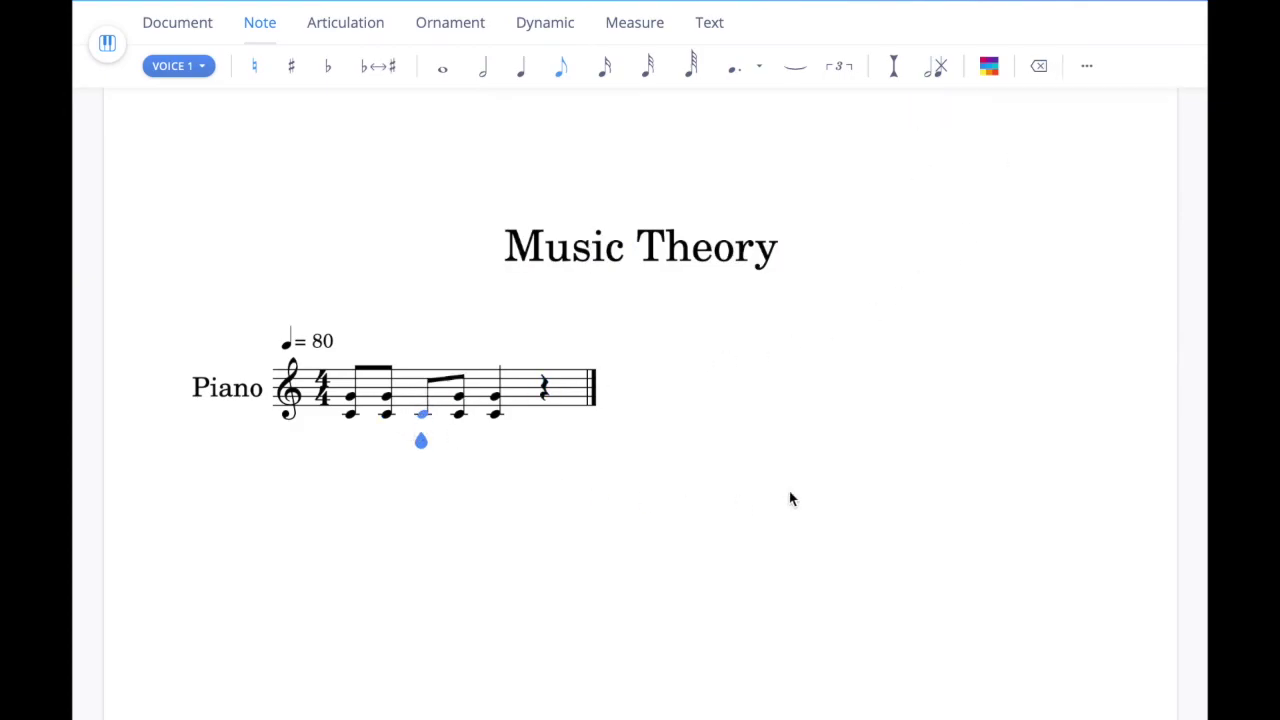
left_click(1037, 70)
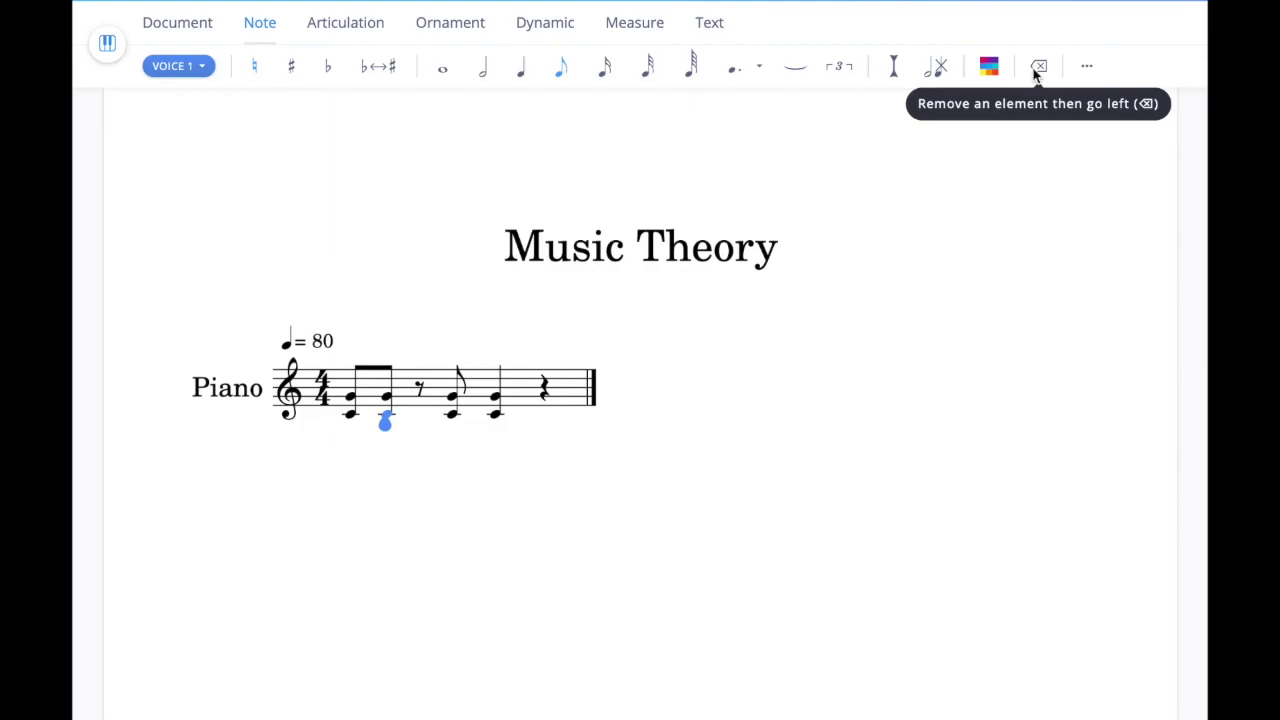